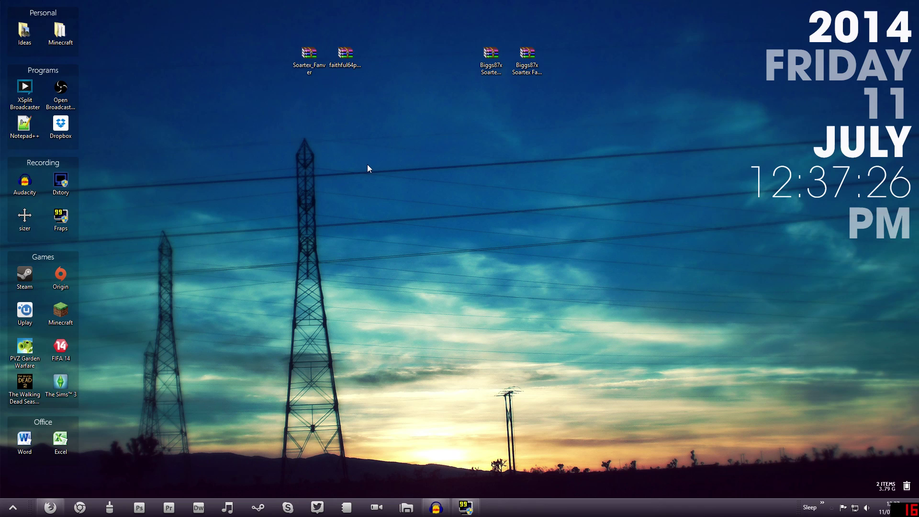
Step: Restore Firefox showing the Faithful 64x64 resource pack thread on Minecraft Forum
left_click(51, 507)
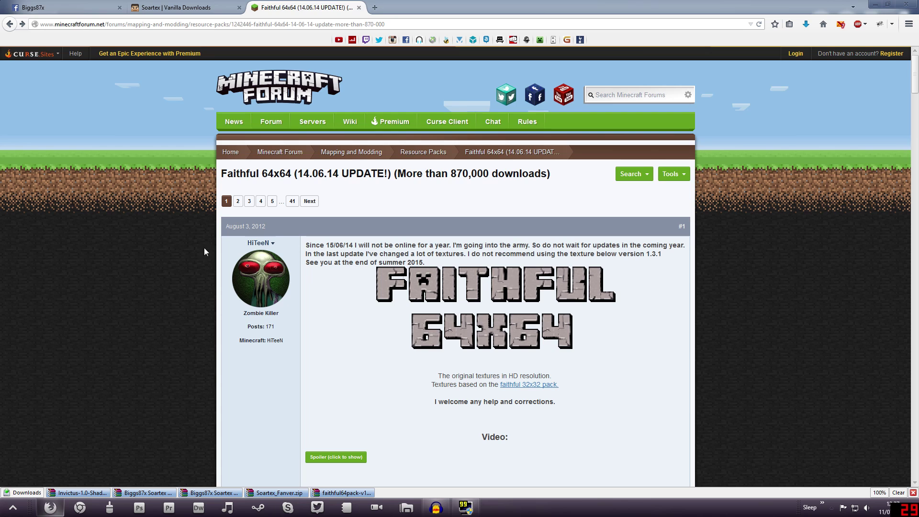
Step: Look over the Fanver Main Download section on Soartex Vanilla Downloads, then minimize the browser
left_click(172, 7)
scroll(257, 122, "up", 3)
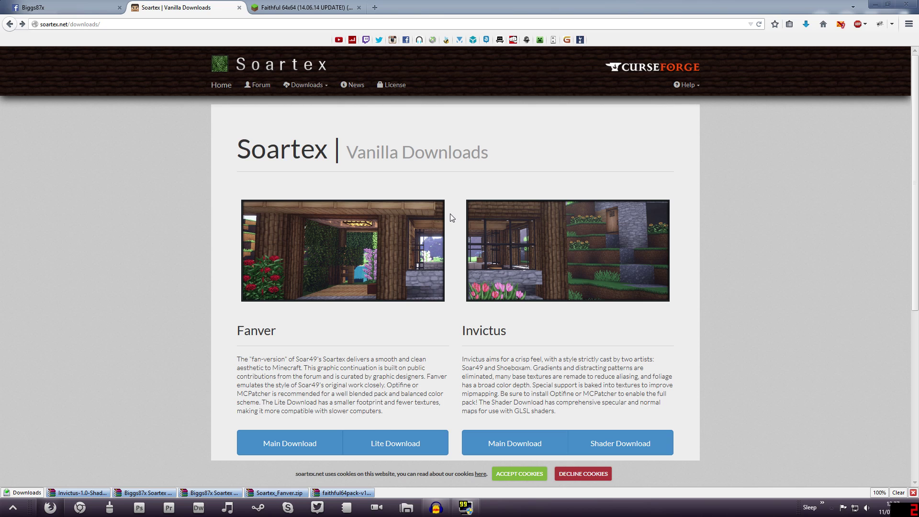
scroll(447, 231, "down", 2)
scroll(447, 231, "up", 2)
scroll(348, 211, "down", 2)
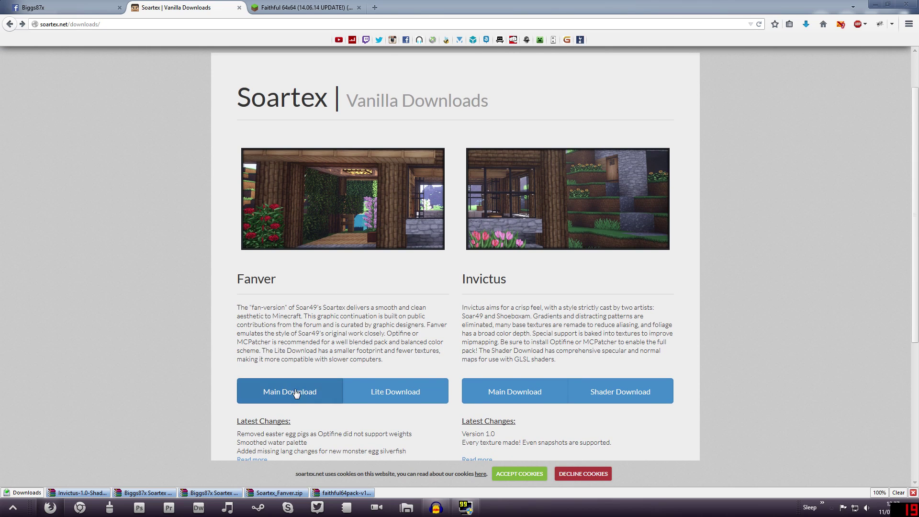
left_click(875, 4)
Step: Reposition the Soartex_Fanver zip icon in the desktop's top row and restore Firefox
left_click_drag(312, 59, 275, 141)
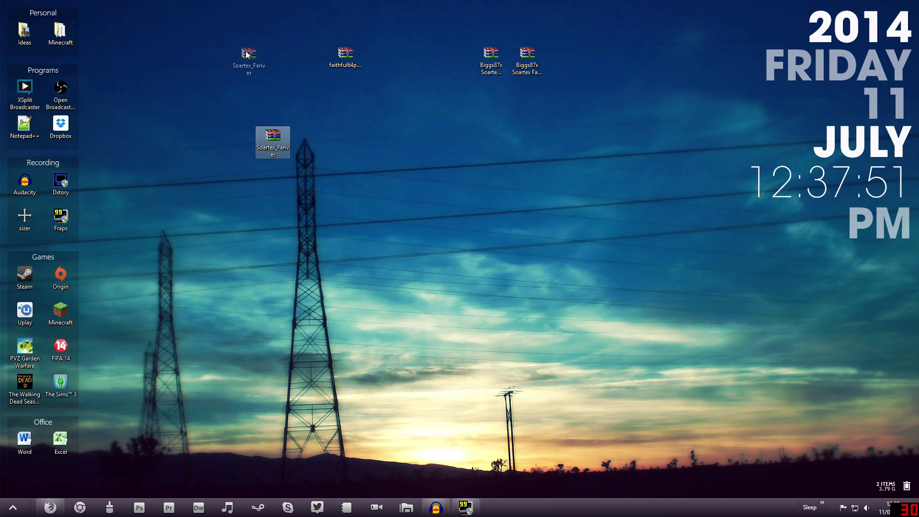
left_click_drag(245, 51, 245, 54)
left_click_drag(337, 56, 407, 52)
left_click_drag(246, 57, 300, 68)
left_click(49, 507)
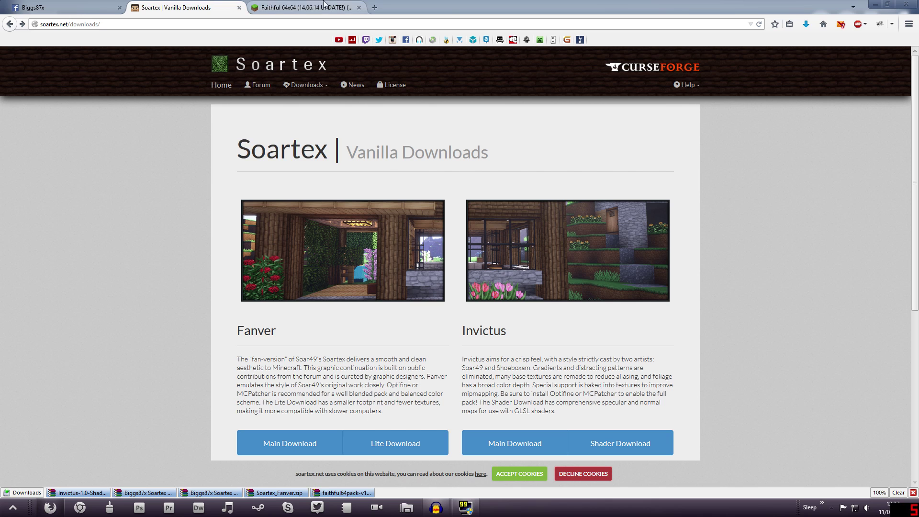
Step: Scroll through the texture creator's Facebook About section
left_click(63, 7)
scroll(350, 191, "up", 3)
scroll(369, 205, "down", 3)
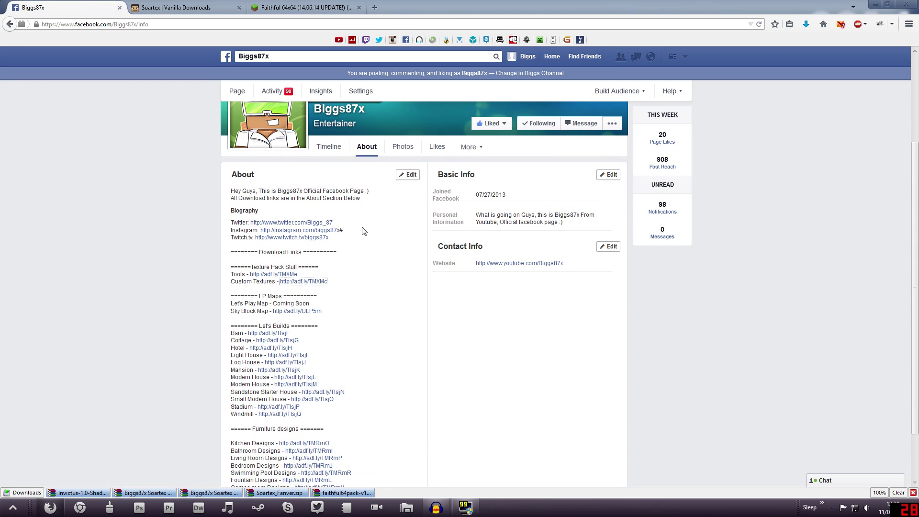
scroll(363, 181, "up", 3)
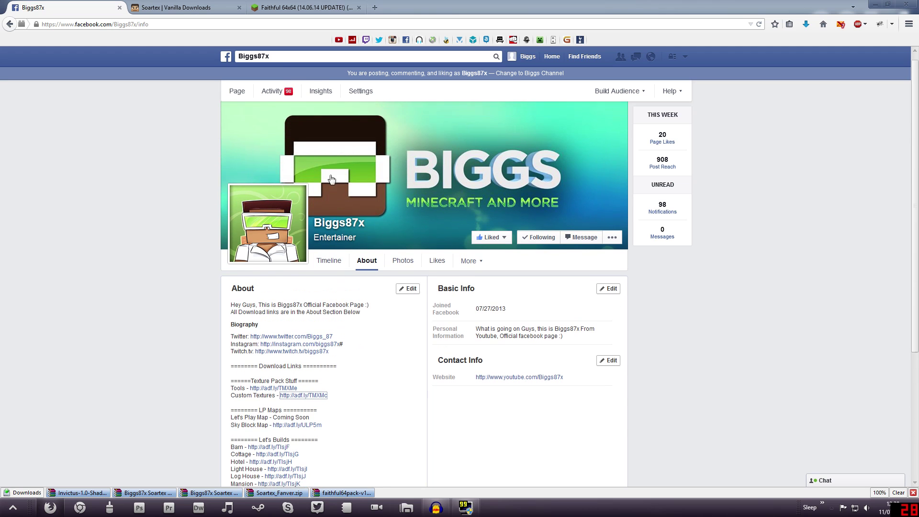
scroll(364, 268, "down", 3)
scroll(359, 266, "down", 2)
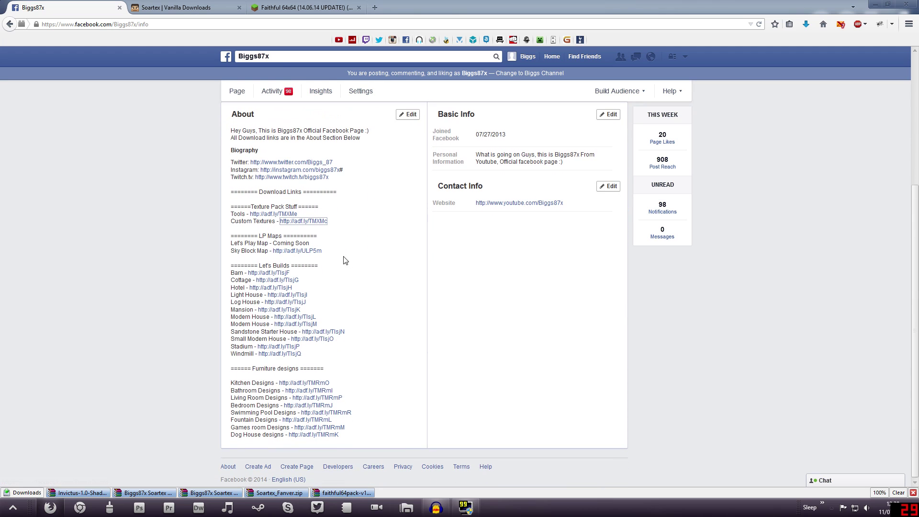
Step: Highlight the Texture Pack Stuff Tools and Custom Textures links, then clear the highlight
left_click_drag(347, 226, 226, 208)
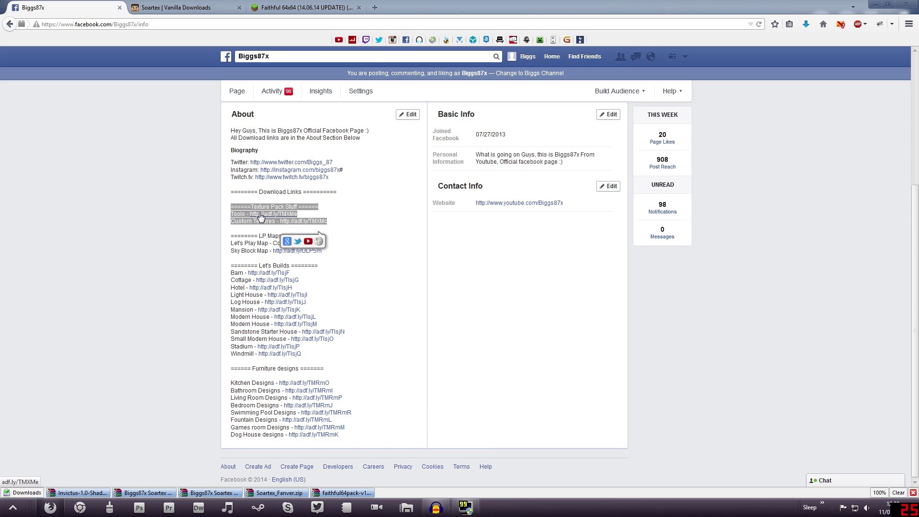
left_click_drag(340, 225, 228, 212)
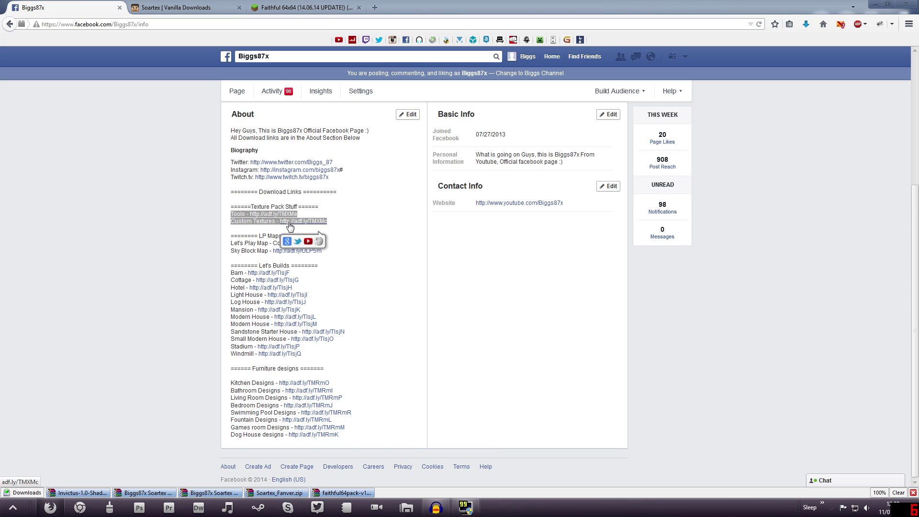
left_click(356, 219)
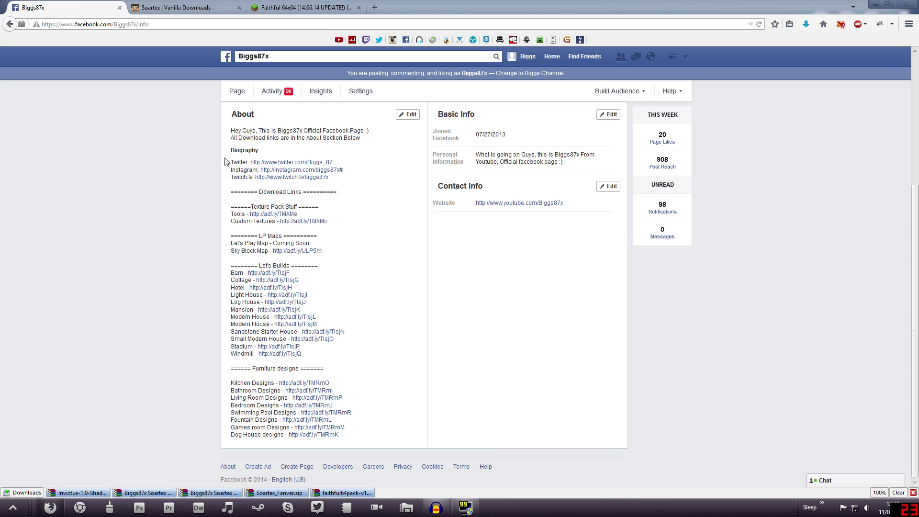
Step: Check the Faithful 64x64 thread's Download section, then minimize the browser
left_click(297, 5)
scroll(457, 192, "down", 7)
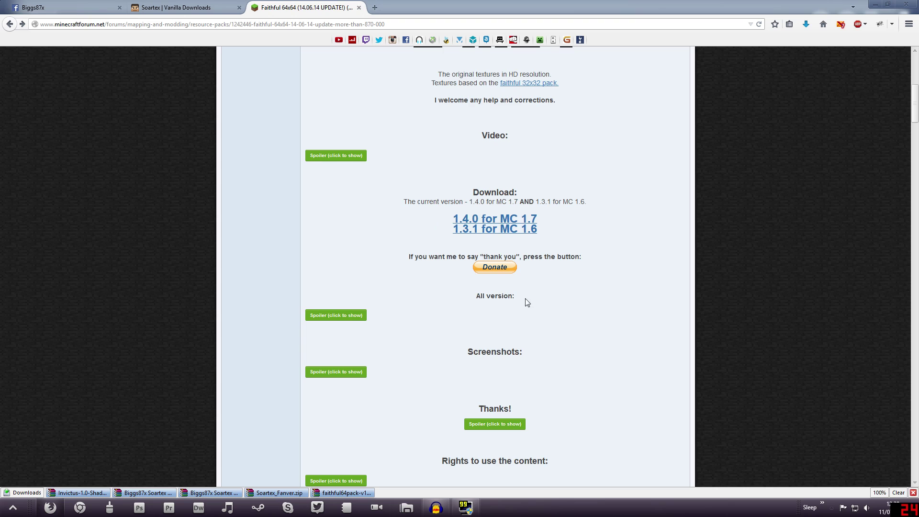
scroll(526, 301, "up", 6)
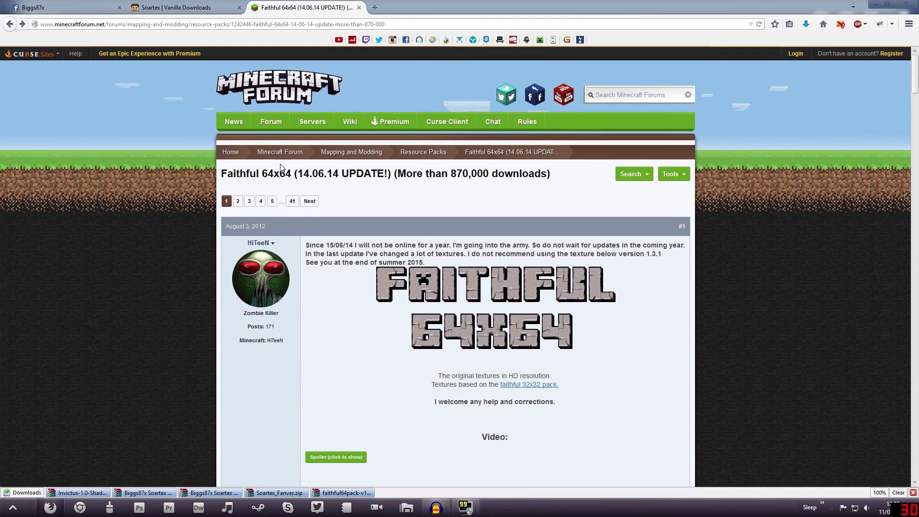
scroll(490, 281, "down", 5)
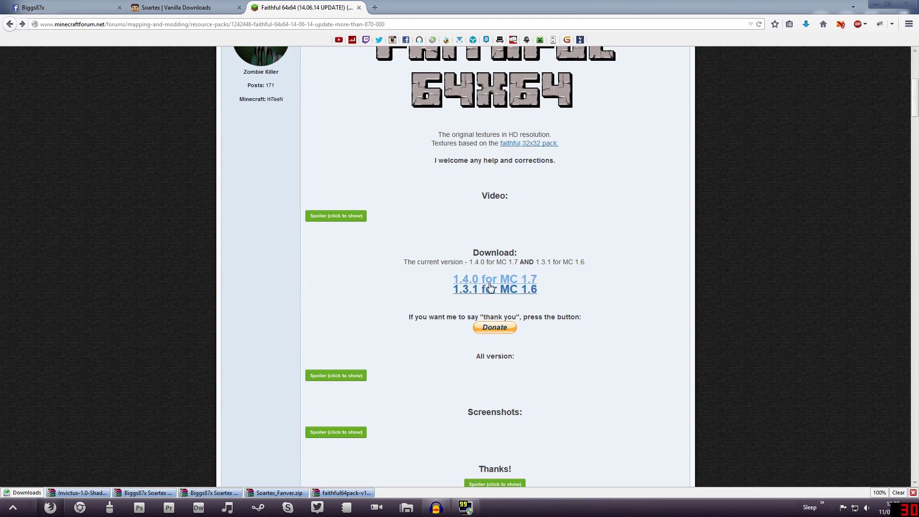
left_click(873, 6)
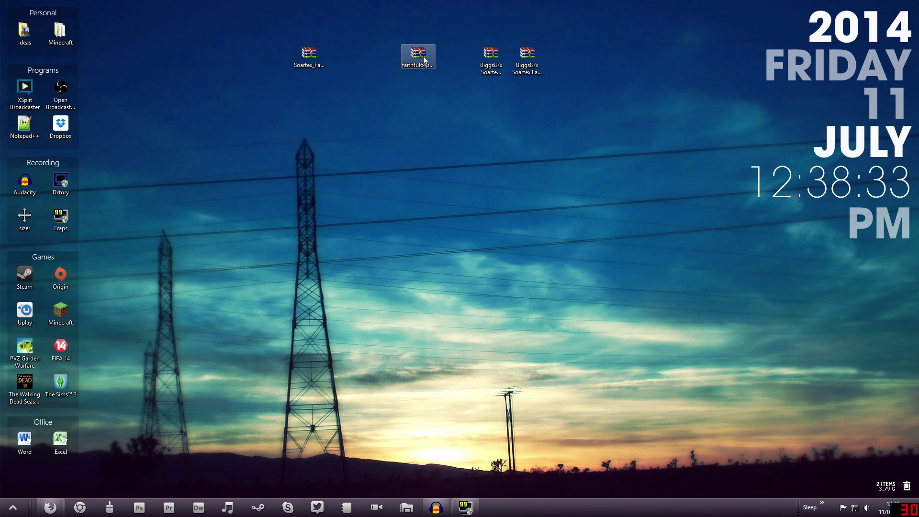
Step: Move the faithful64 archive icon and select archive icons on the desktop
left_click_drag(451, 59, 450, 59)
left_click_drag(350, 90, 243, 48)
left_click(454, 57)
left_click_drag(571, 102, 428, 42)
left_click(397, 28)
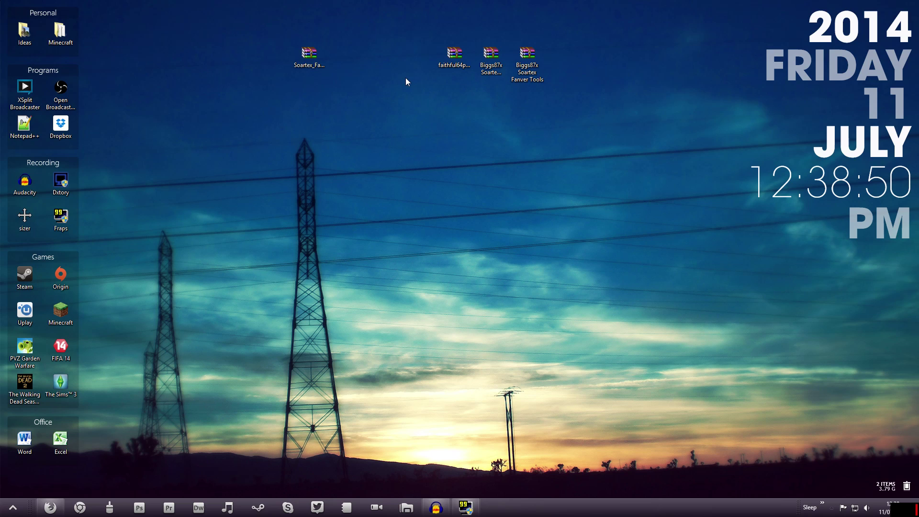
Step: Group-select the four archive icons, then open Soartex_Fanver.zip in WinRAR
left_click_drag(564, 92, 288, 51)
left_click(307, 57)
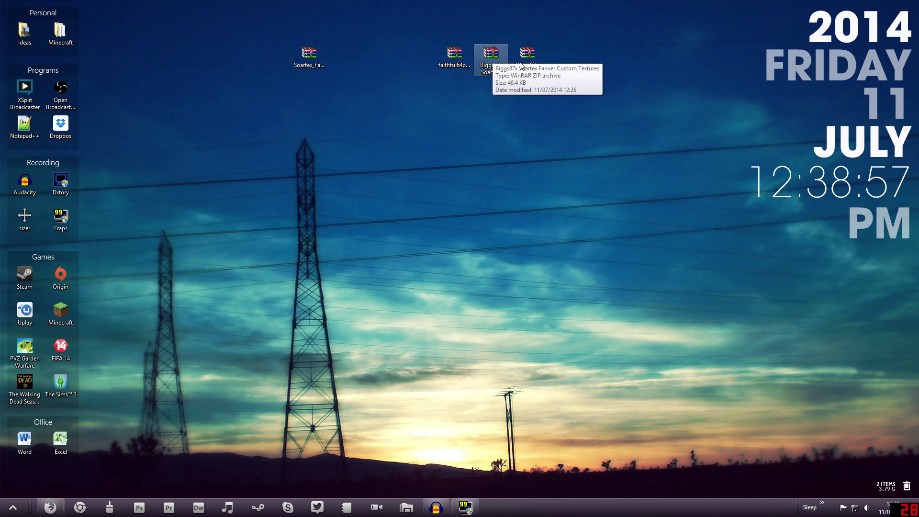
left_click_drag(594, 86, 276, 45)
left_click(213, 36)
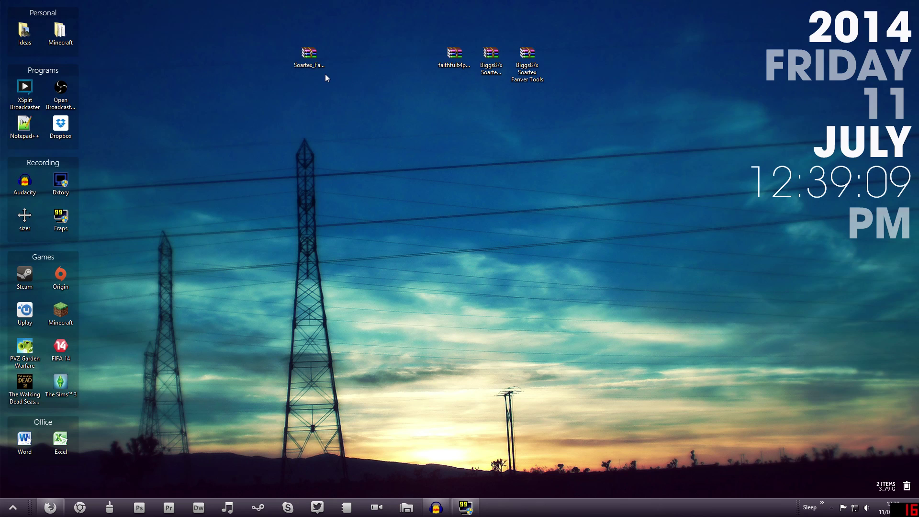
left_click(310, 53)
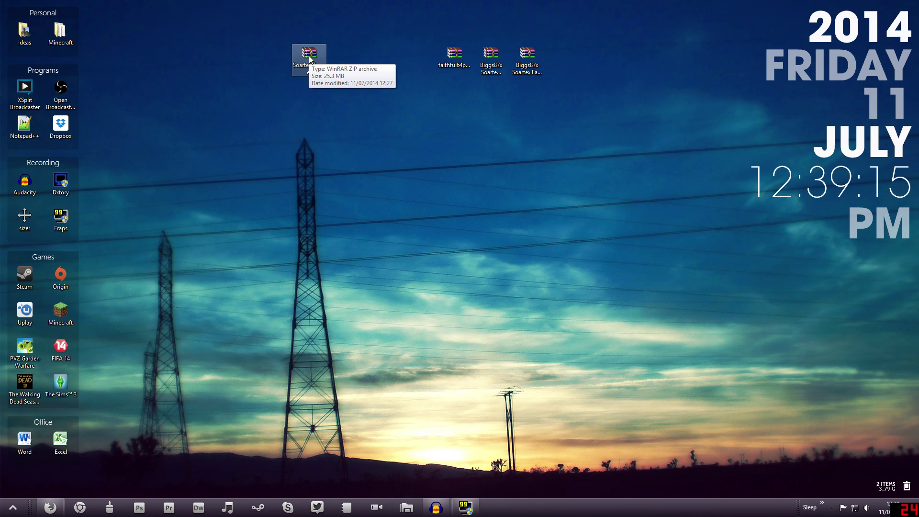
double_click(310, 55)
Step: Dismiss the licence reminder and move the WinRAR window to the far left
left_click_drag(341, 28, 241, 14)
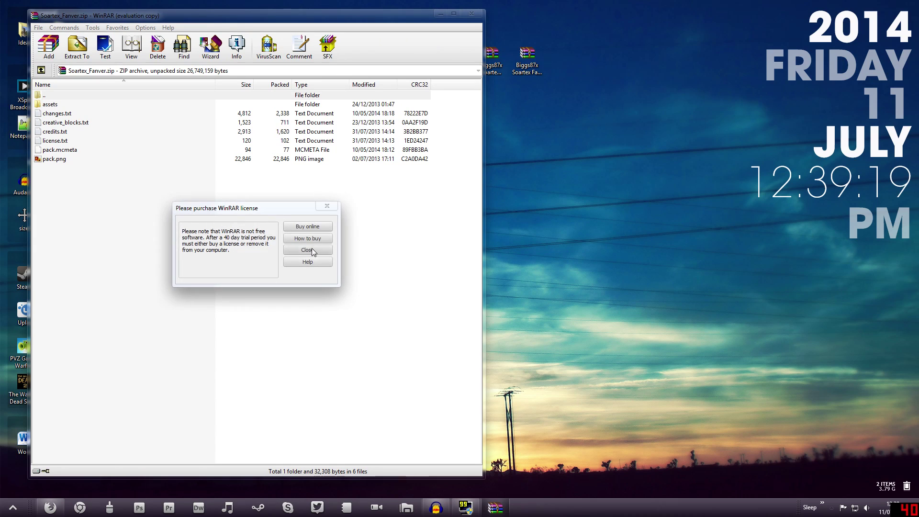
left_click(312, 248)
left_click_drag(343, 15, 1, 72)
left_click_drag(563, 107, 555, 59)
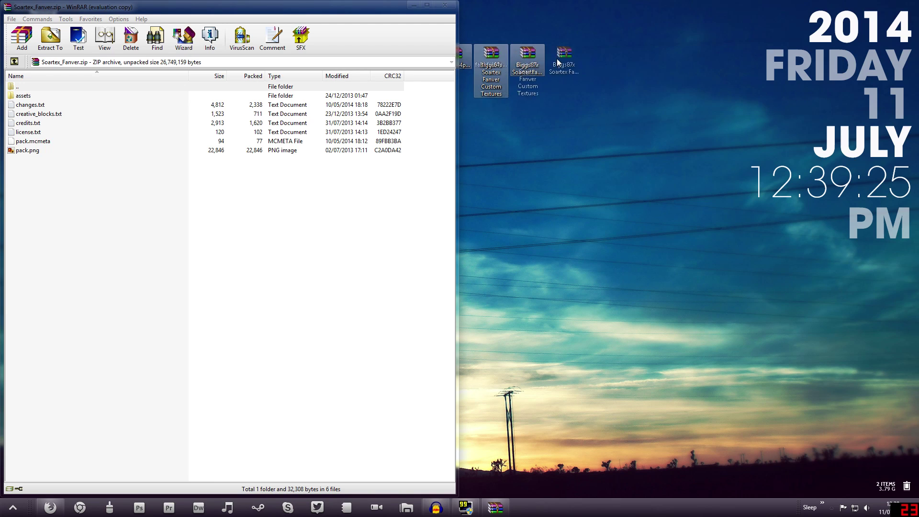
left_click(88, 158)
Step: Select the assets folder and license.txt, pack.mcmeta, pack.png, then clear the selection
left_click(41, 97)
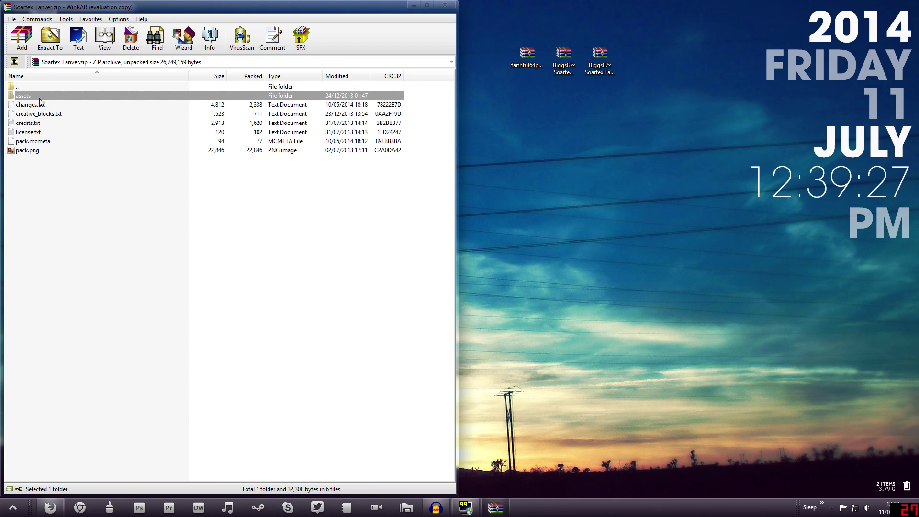
key("Down")
key("Down")
key("Down")
key("Down")
key("Down")
key("Down")
left_click_drag(49, 176, 50, 144)
left_click(56, 166)
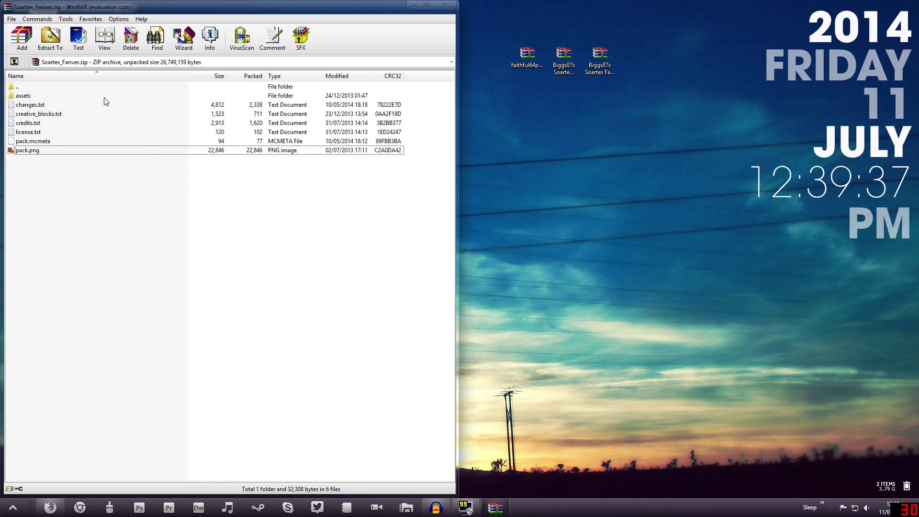
Step: Open assets\minecraft\textures\blocks and scroll down to the glass PNGs
double_click(23, 96)
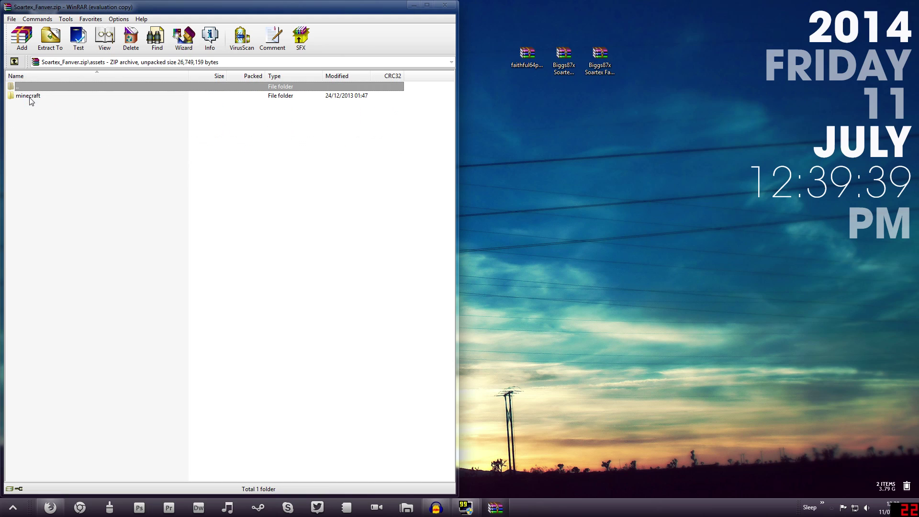
double_click(31, 98)
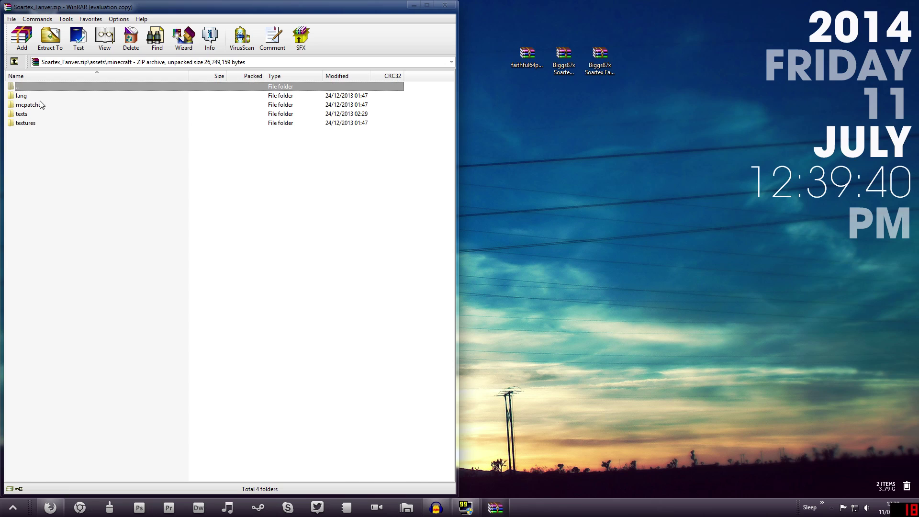
double_click(25, 124)
left_click_drag(48, 236, 37, 95)
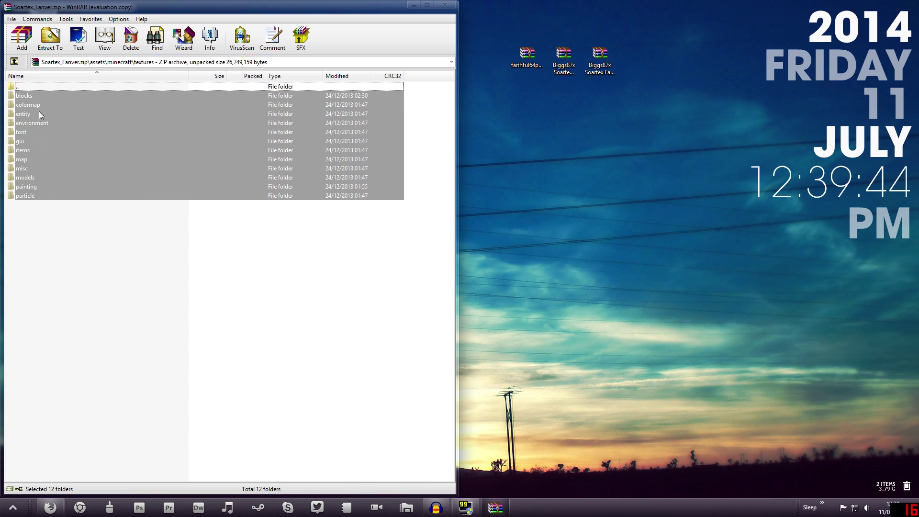
left_click(117, 228)
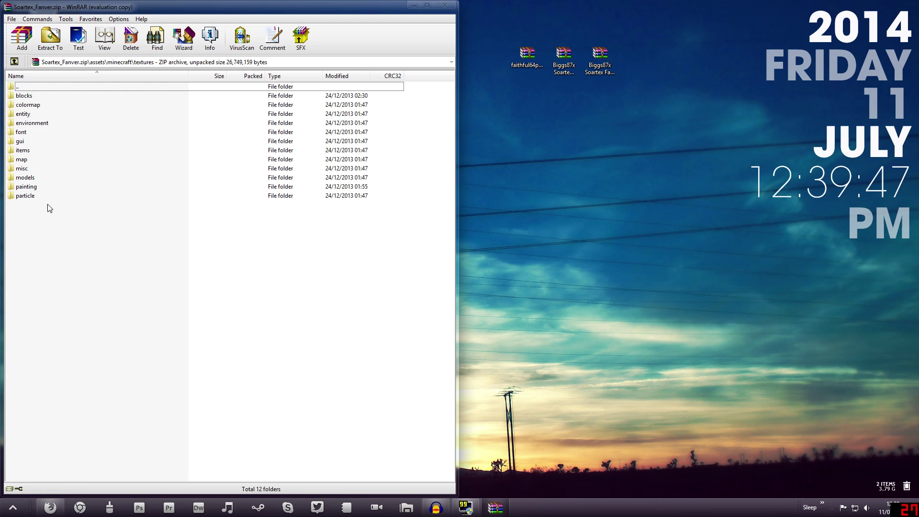
double_click(33, 96)
scroll(87, 190, "down", 20)
scroll(88, 190, "down", 18)
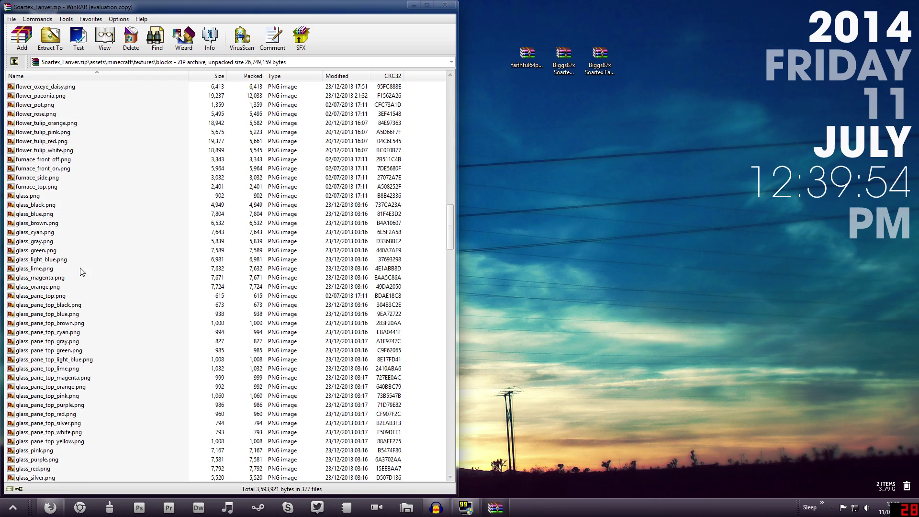
Step: Preview the glass_black and hardened_clay_stained_red textures in Photo Viewer
double_click(36, 206)
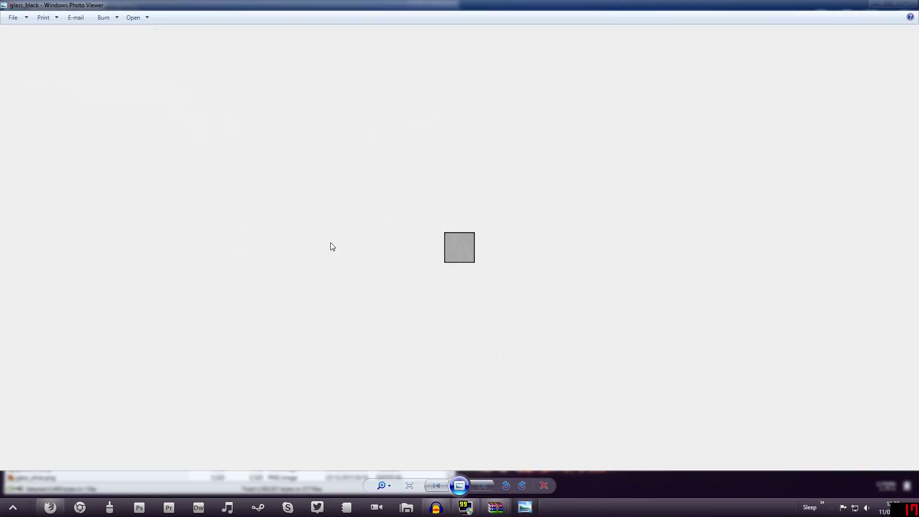
left_click(916, 5)
scroll(145, 280, "down", 15)
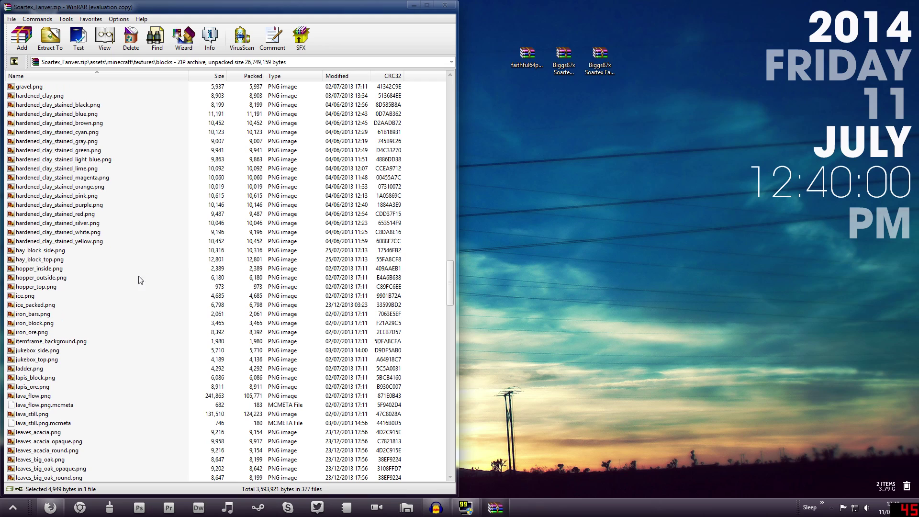
double_click(66, 218)
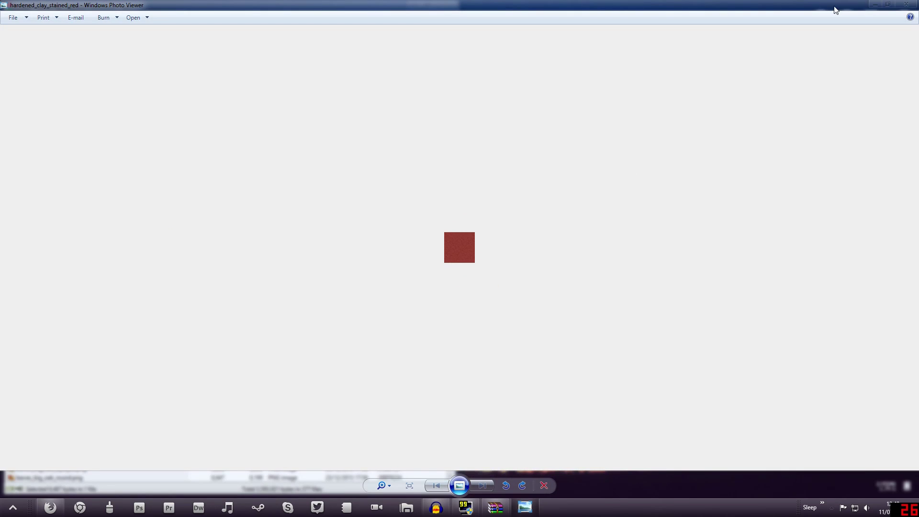
left_click(900, 7)
scroll(89, 265, "down", 10)
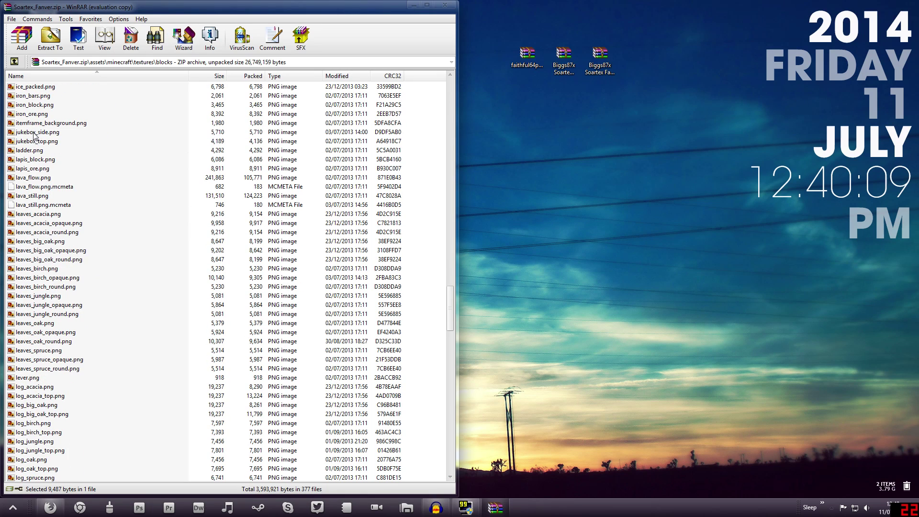
Step: Preview the iron_ore and diamond_ore textures in Photo Viewer
double_click(36, 113)
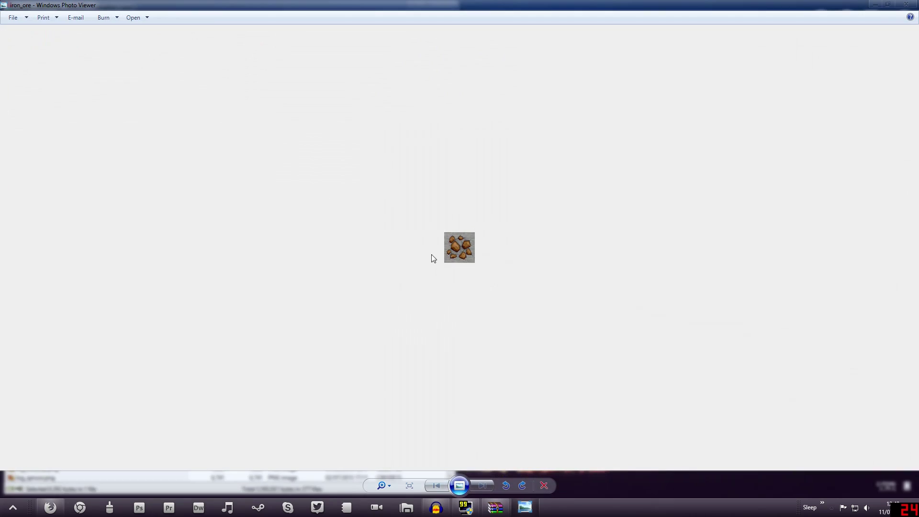
scroll(571, 276, "up", 4)
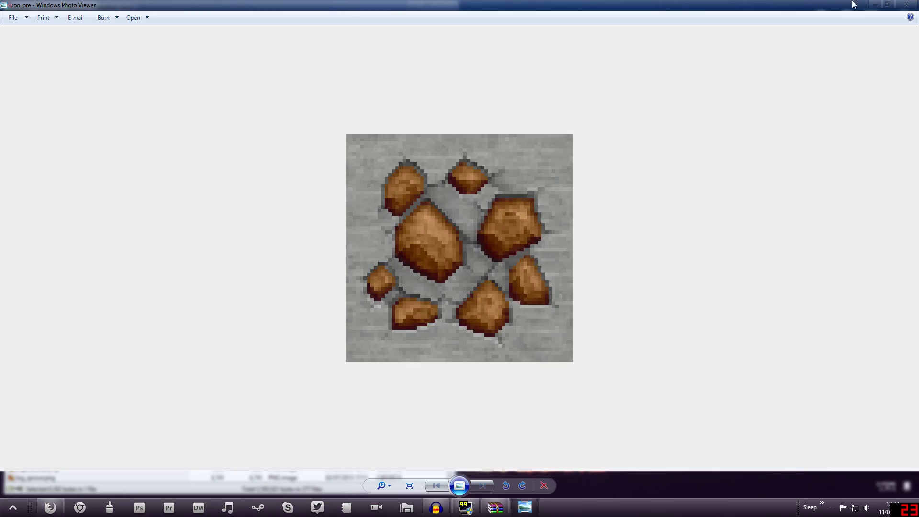
left_click(906, 4)
scroll(134, 252, "up", 20)
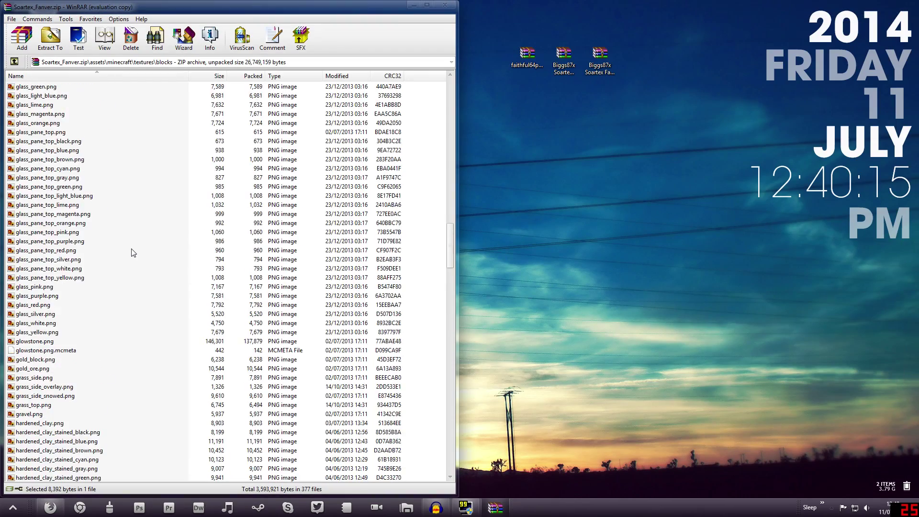
scroll(127, 252, "up", 3)
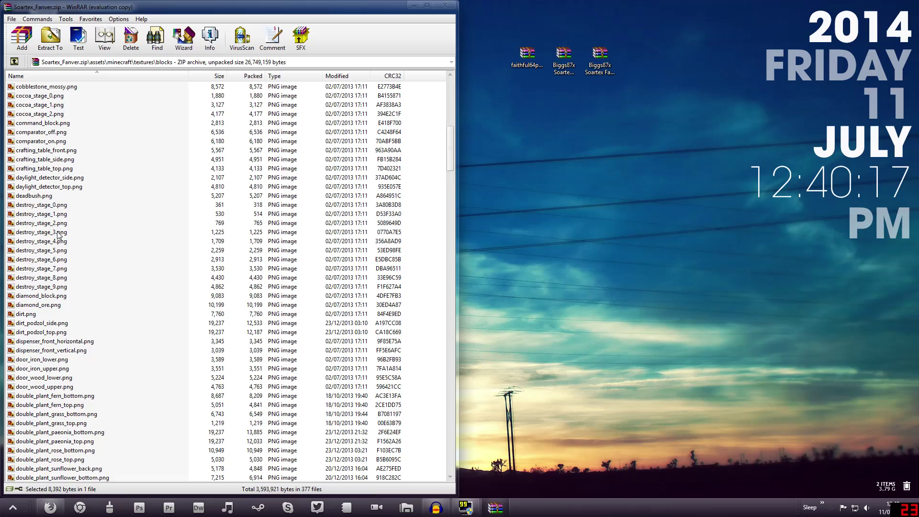
scroll(55, 235, "down", 9)
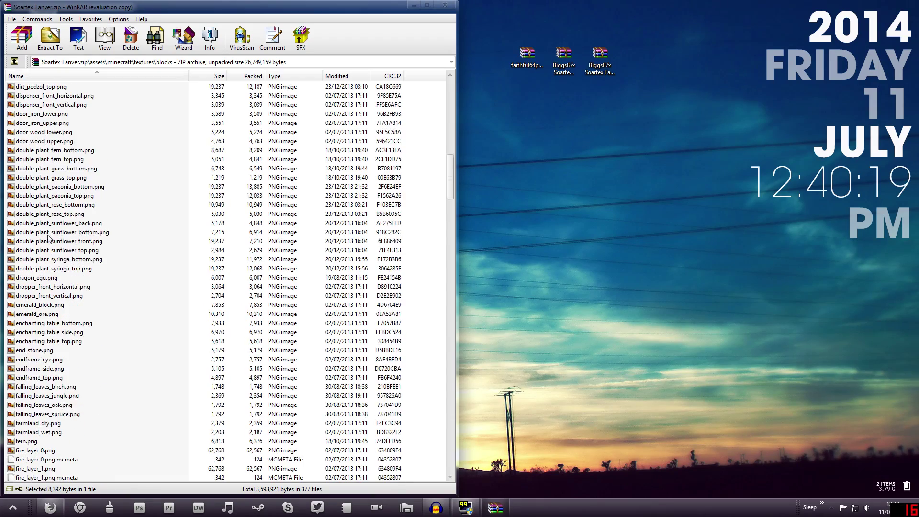
scroll(53, 242, "up", 6)
scroll(55, 246, "up", 1)
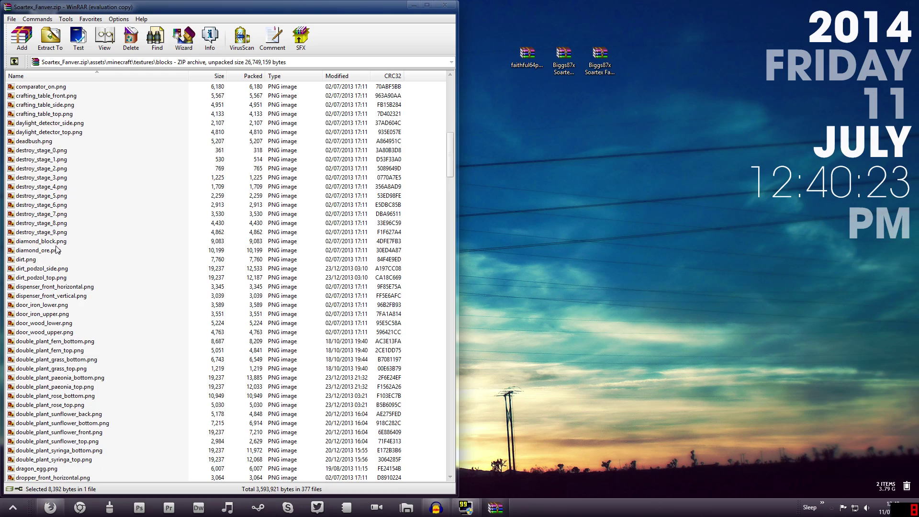
double_click(41, 251)
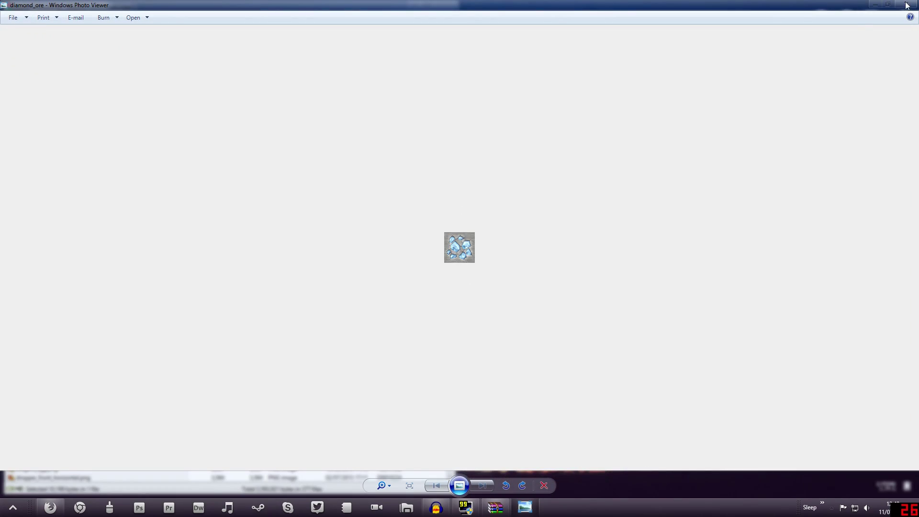
left_click(906, 6)
Step: Return the Soartex_Fanver archive view from blocks up to the textures folder
left_click(162, 150)
scroll(143, 168, "up", 15)
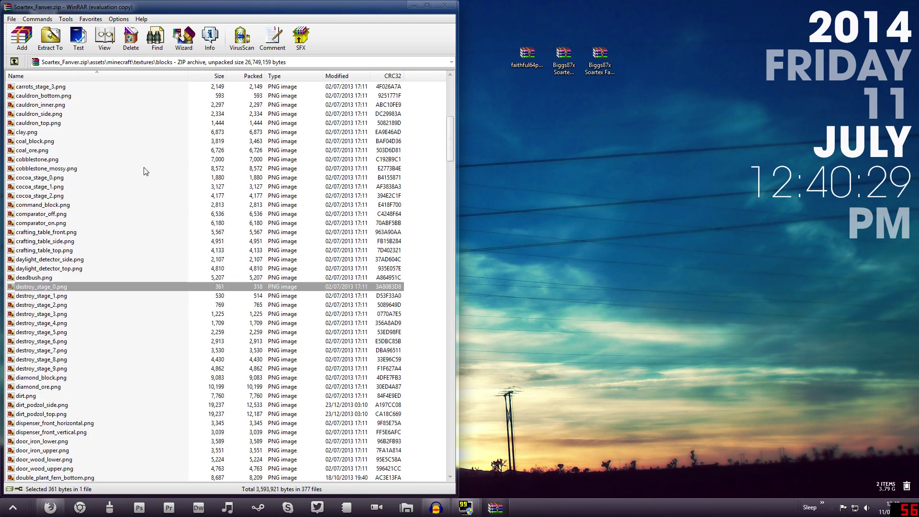
left_click(13, 88)
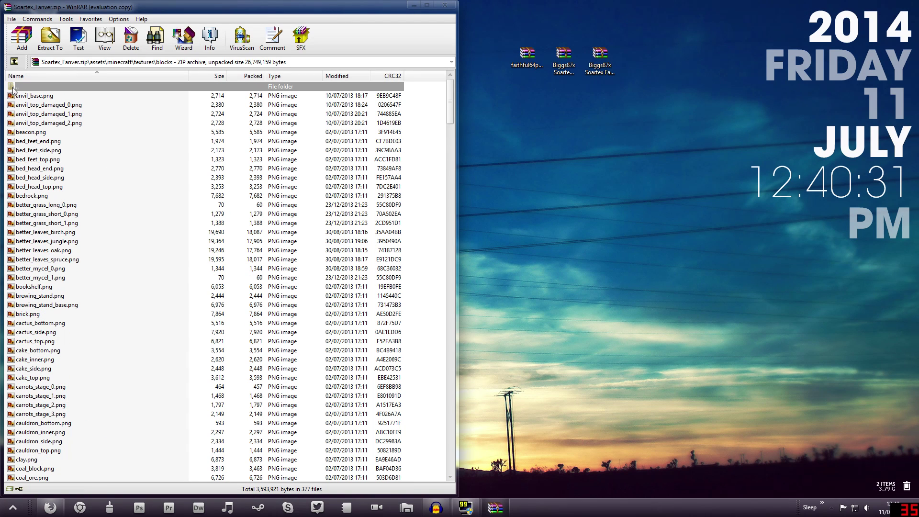
double_click(16, 88)
left_click_drag(52, 243, 87, 251)
Step: Set the Biggs87x Tools zip apart on the desktop and open it in WinRAR
left_click(515, 164)
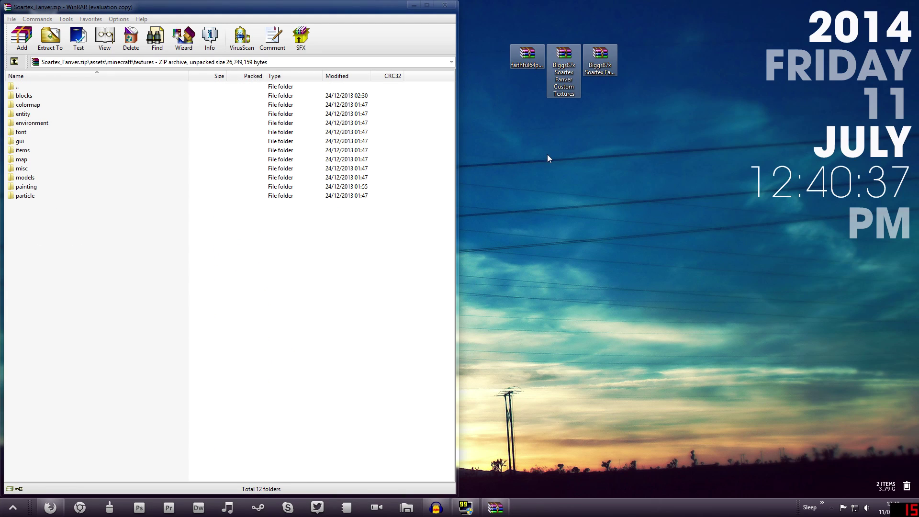
left_click(564, 87)
left_click_drag(564, 87, 589, 125)
left_click_drag(561, 167, 628, 142)
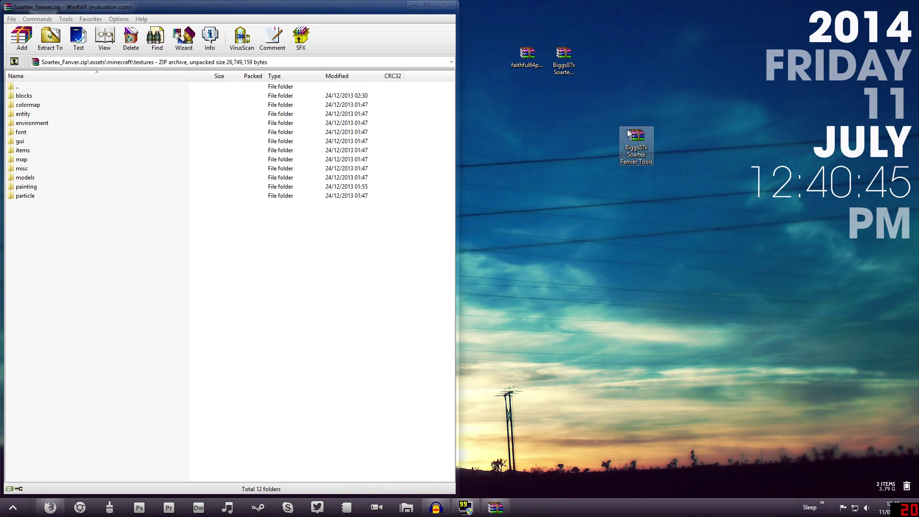
double_click(631, 137)
Step: Snap the two archives side by side and open the Biggs87x Soartex Fanver Tools folder
left_click_drag(449, 71, 918, 76)
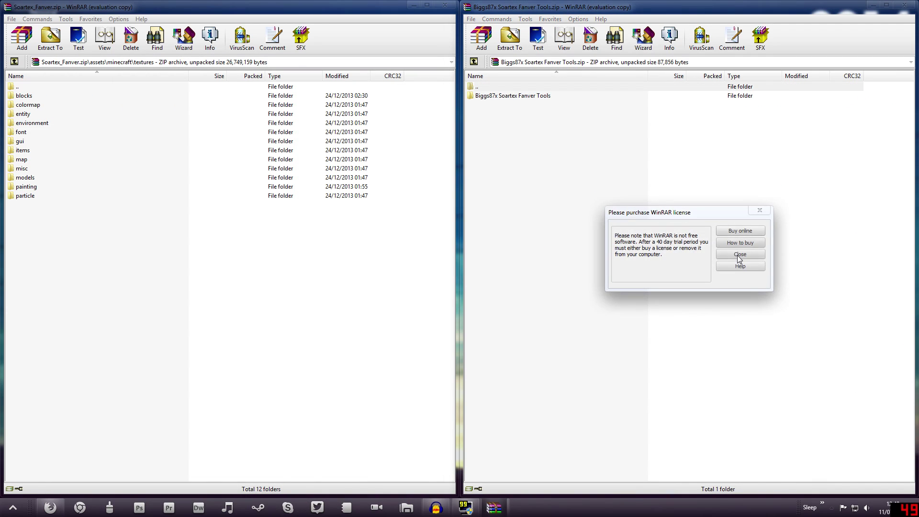
left_click(740, 254)
double_click(500, 96)
left_click_drag(532, 336, 503, 91)
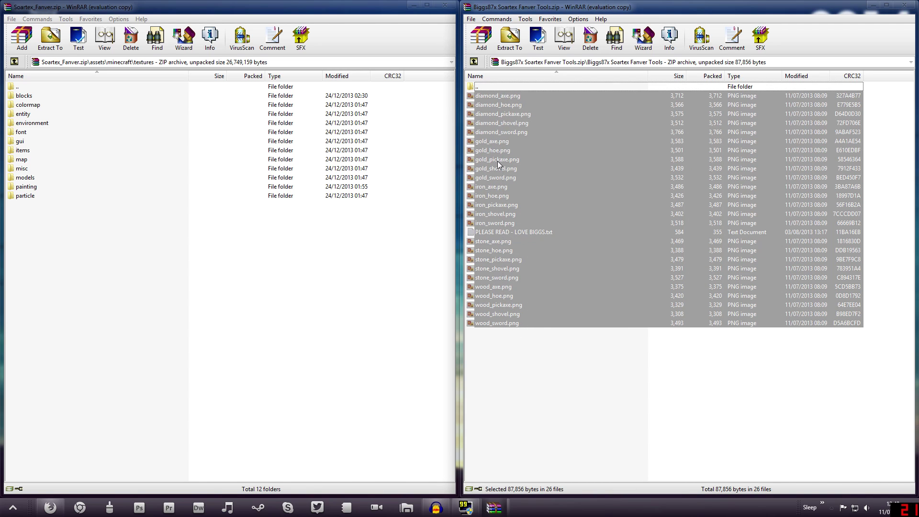
left_click(564, 356)
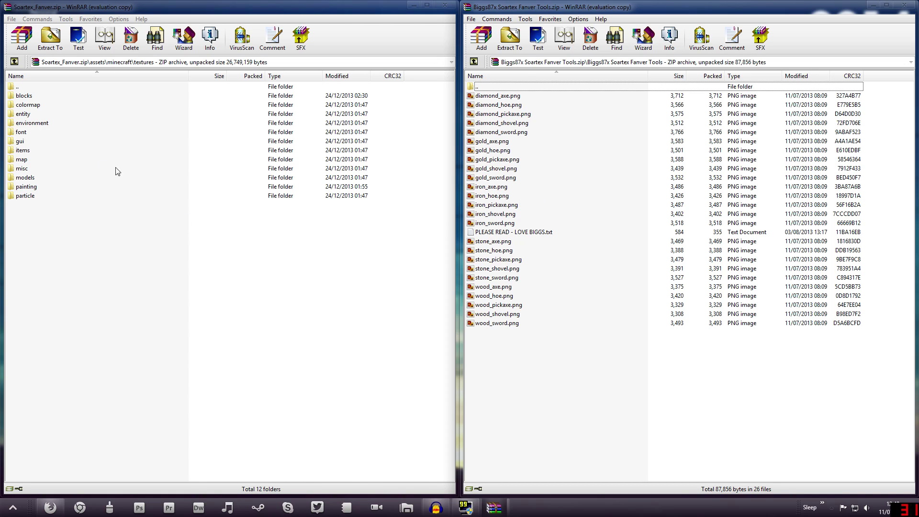
Step: Navigate the Soartex archive to assets\minecraft\textures\items
left_click(13, 90)
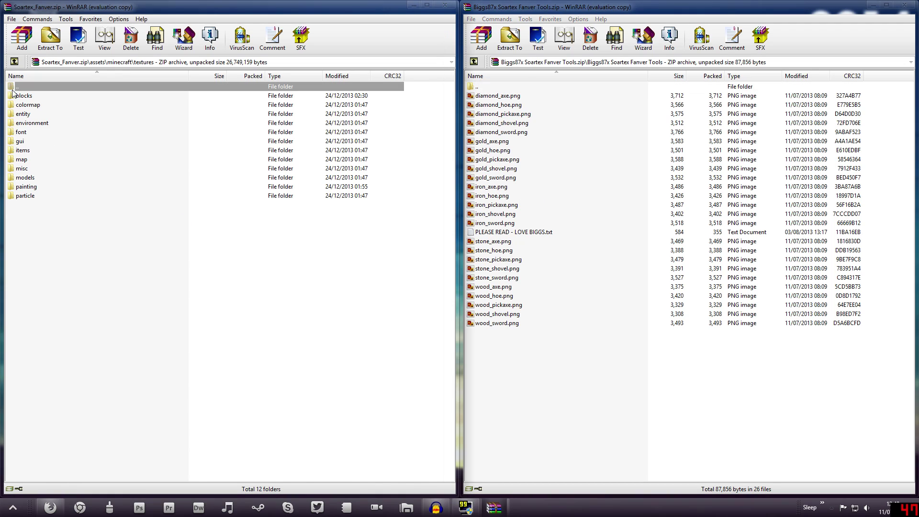
double_click(13, 89)
double_click(20, 88)
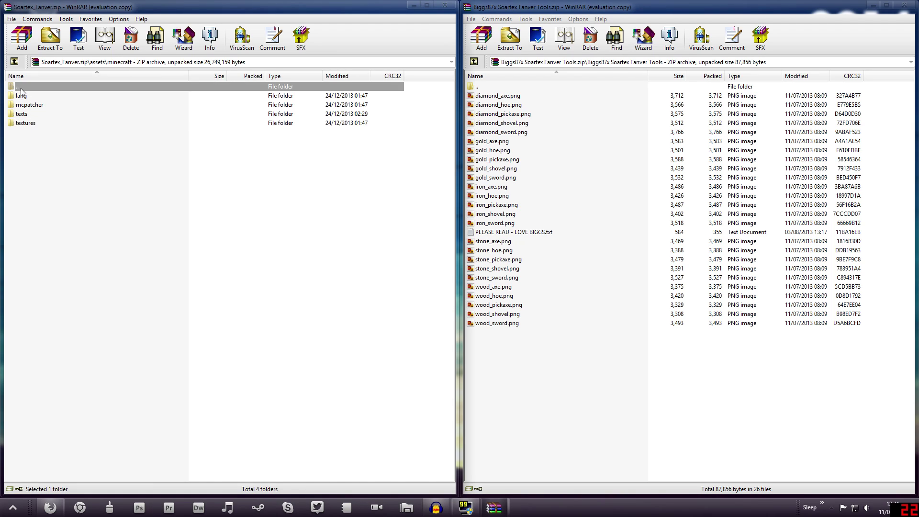
double_click(18, 88)
double_click(30, 97)
double_click(37, 98)
double_click(31, 120)
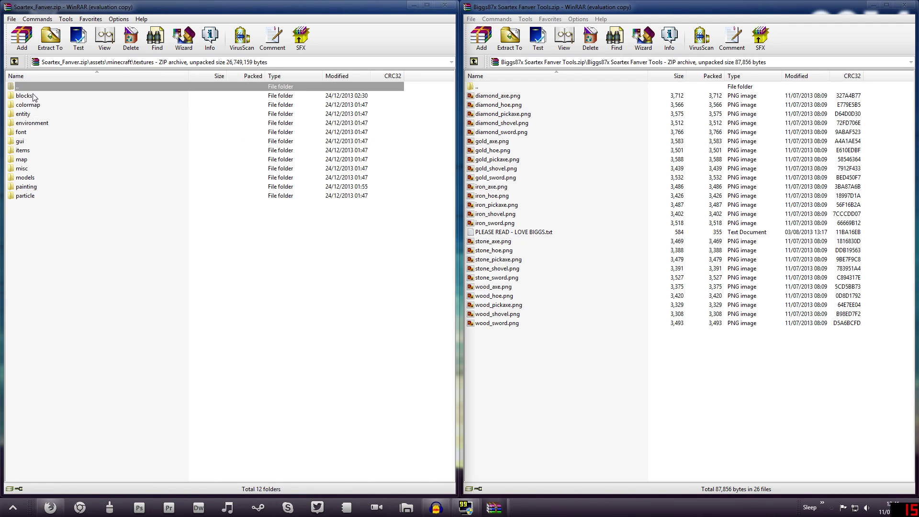
double_click(24, 151)
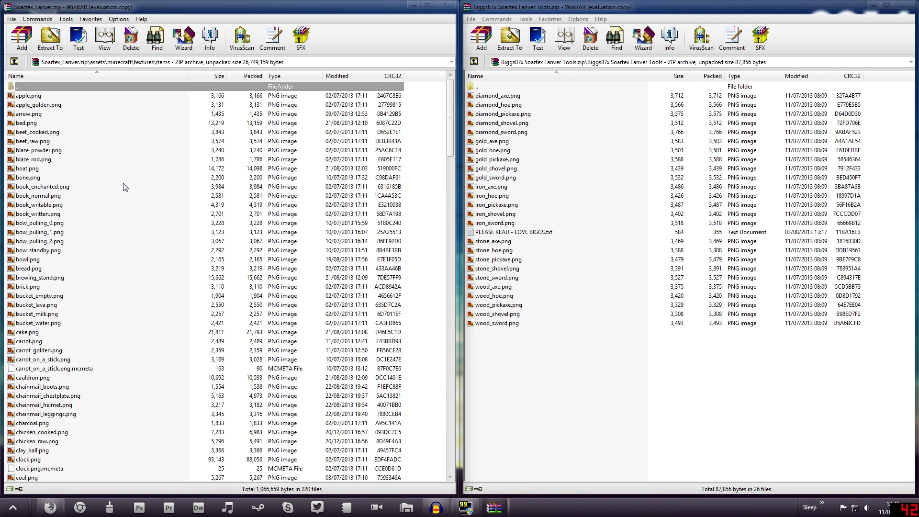
scroll(113, 191, "down", 13)
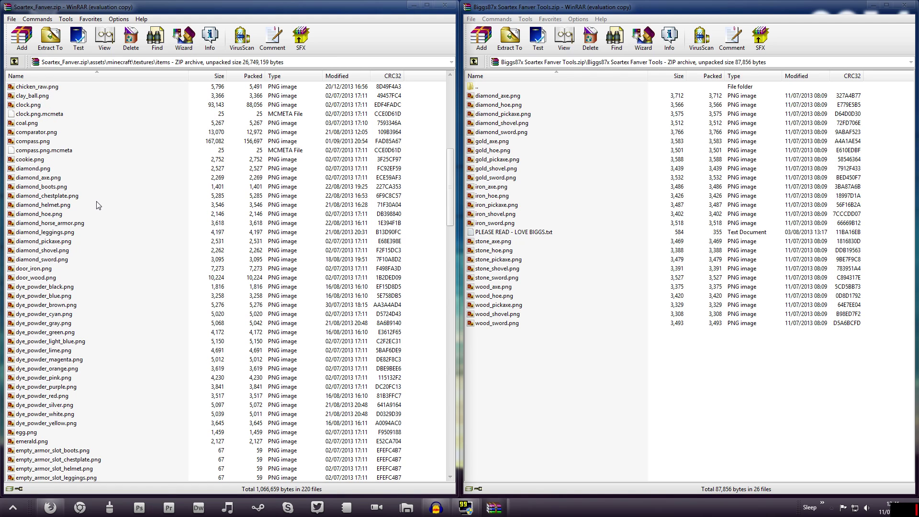
scroll(79, 247, "down", 4)
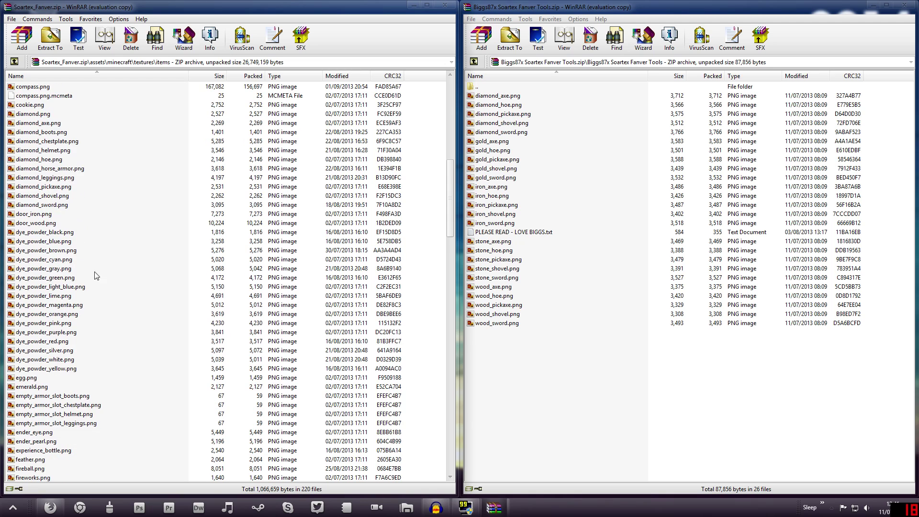
left_click(491, 98)
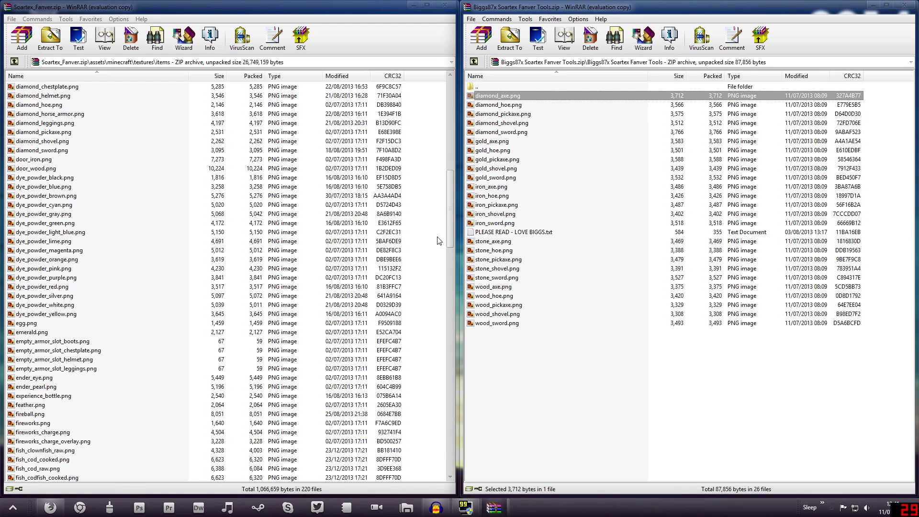
double_click(516, 96)
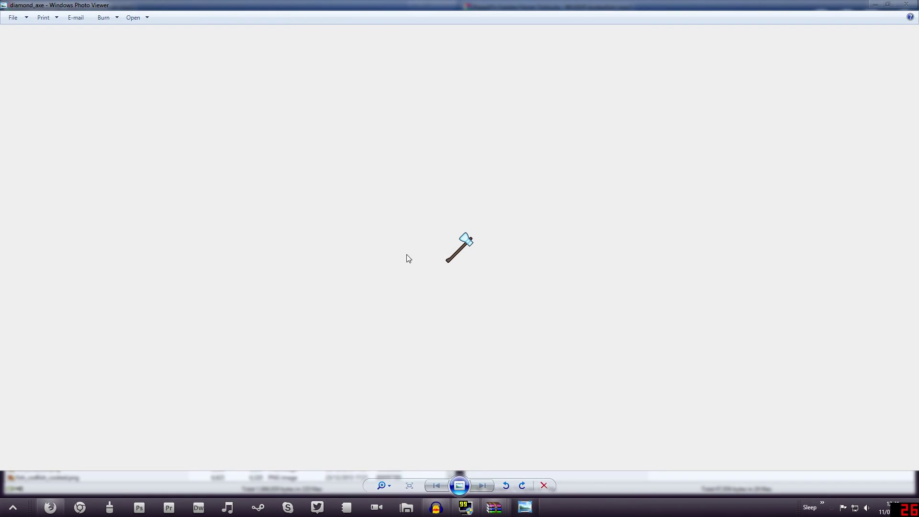
left_click(905, 5)
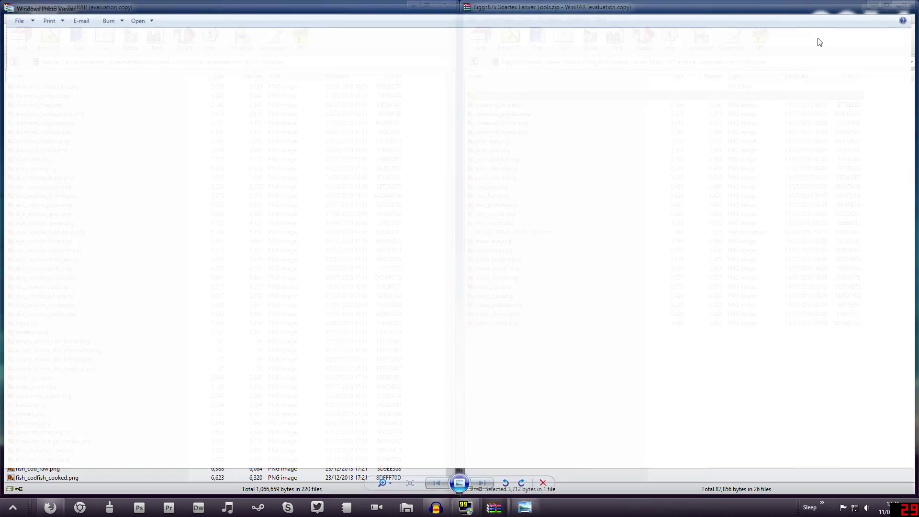
left_click(86, 197)
key("Down")
key("Down")
key("Down")
key("Down")
key("Down")
key("Down")
key("Down")
key("Down")
key("Down")
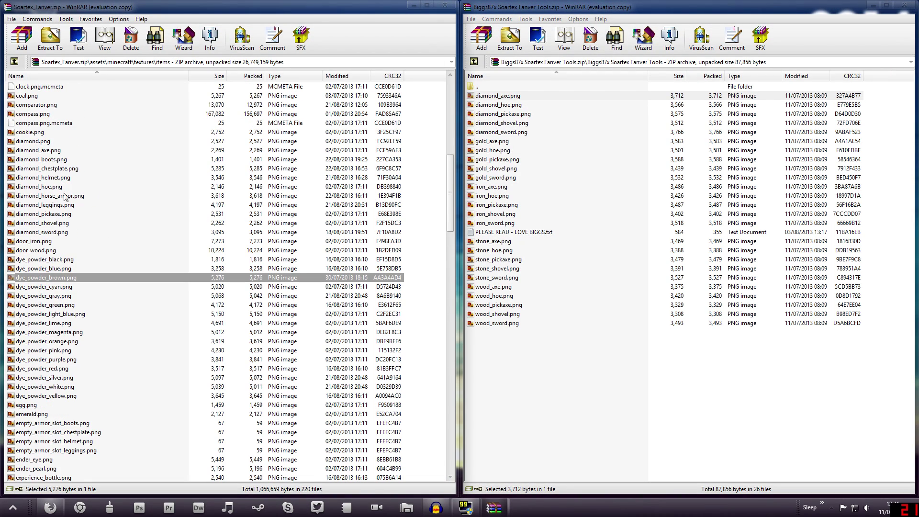
double_click(46, 150)
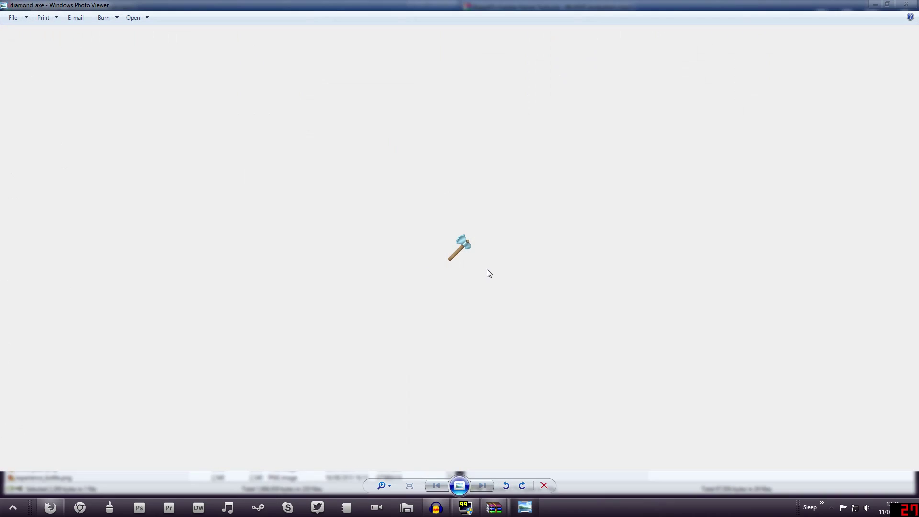
left_click(905, 5)
Step: Add the 25 Biggs87x tool textures, minus the PLEASE READ note, to the items folder, replacing originals
left_click_drag(541, 361, 516, 98)
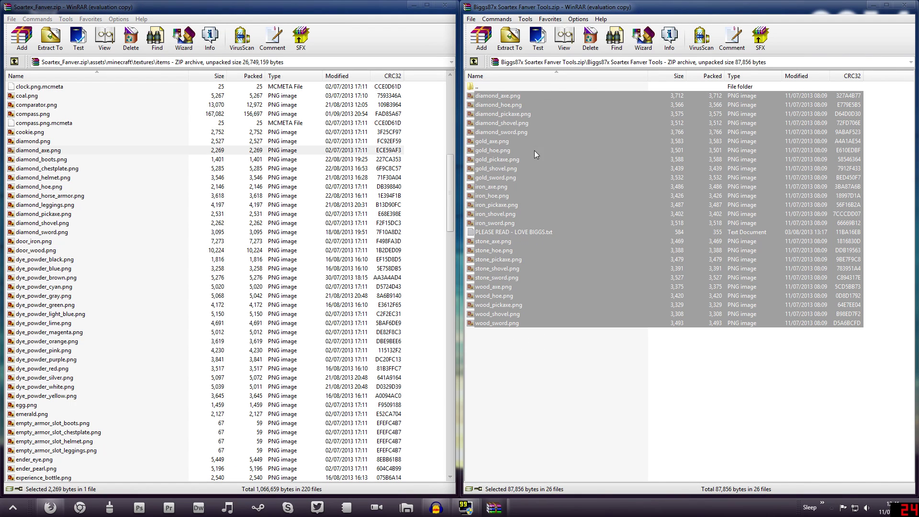
left_click(520, 229, "ctrl")
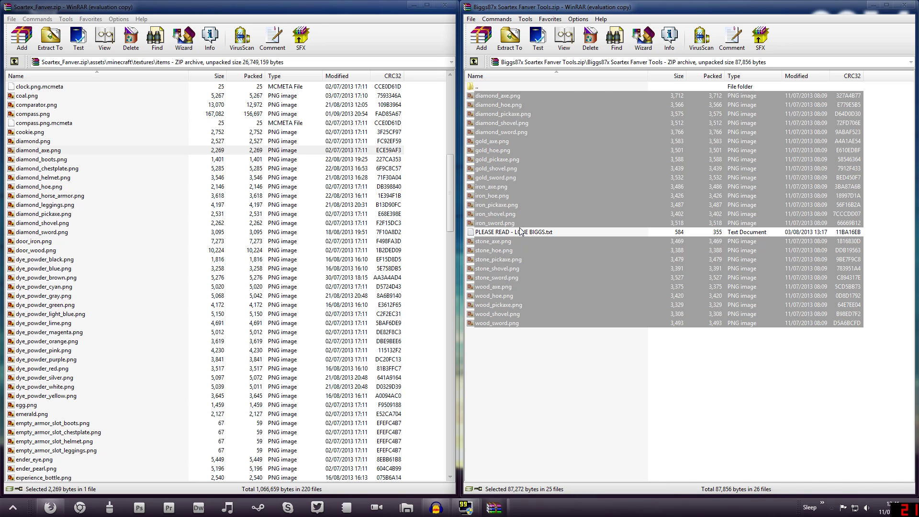
left_click_drag(478, 127, 151, 196)
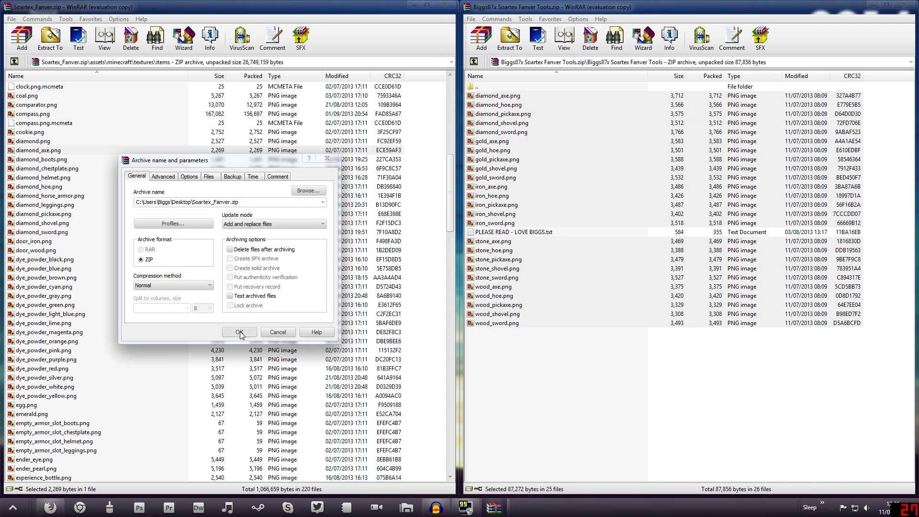
left_click(239, 331)
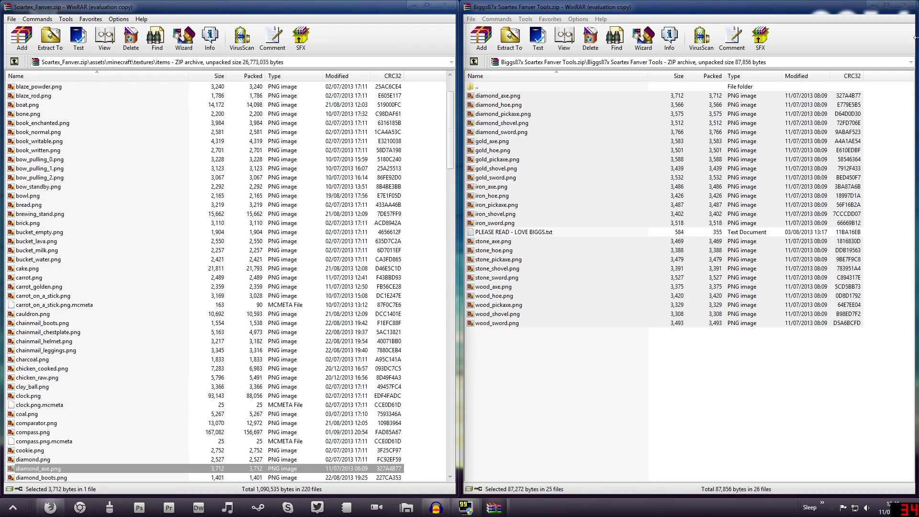
left_click(910, 7)
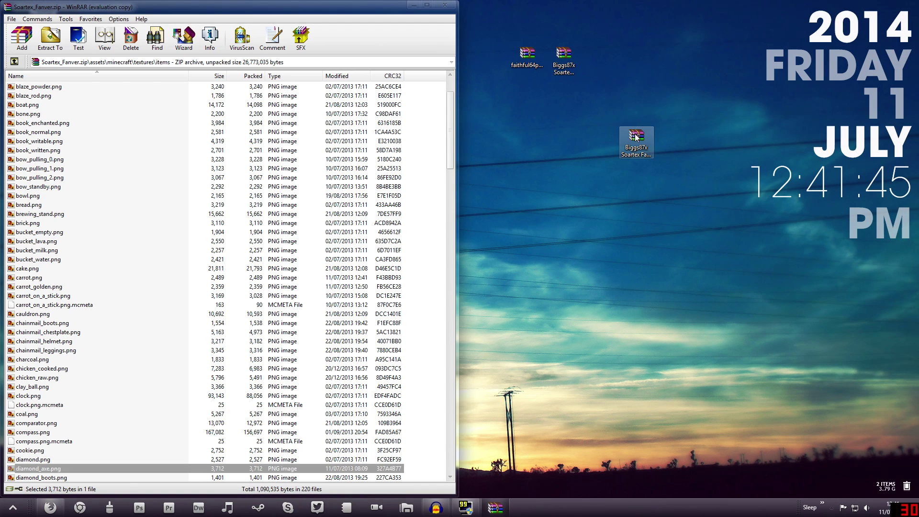
Step: Open Biggs87x Soartex Fanver Custom Textures.zip in a window on the right half of the screen
left_click_drag(677, 104, 641, 55)
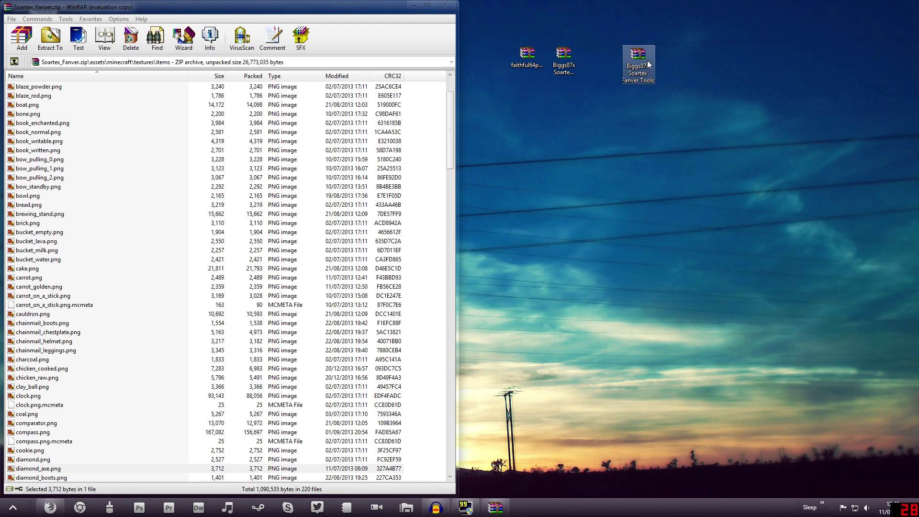
left_click_drag(565, 60, 633, 139)
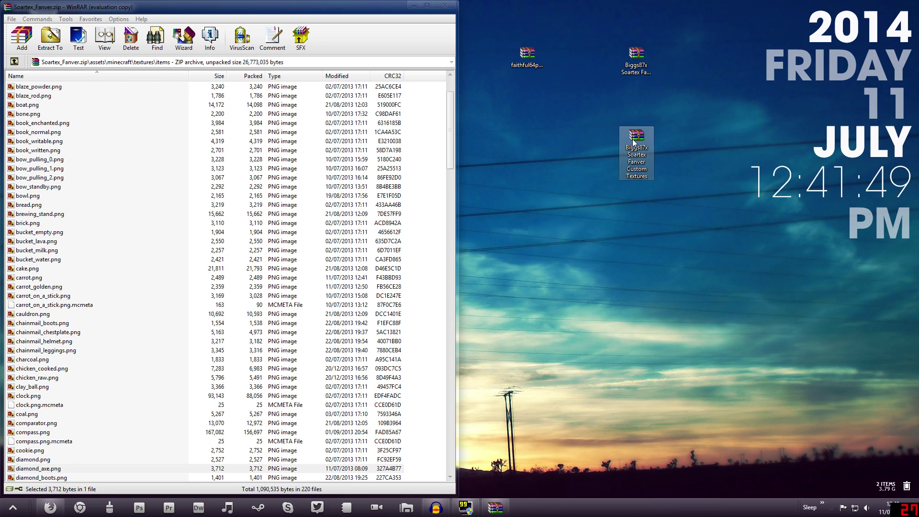
double_click(633, 139)
left_click_drag(412, 78, 918, 125)
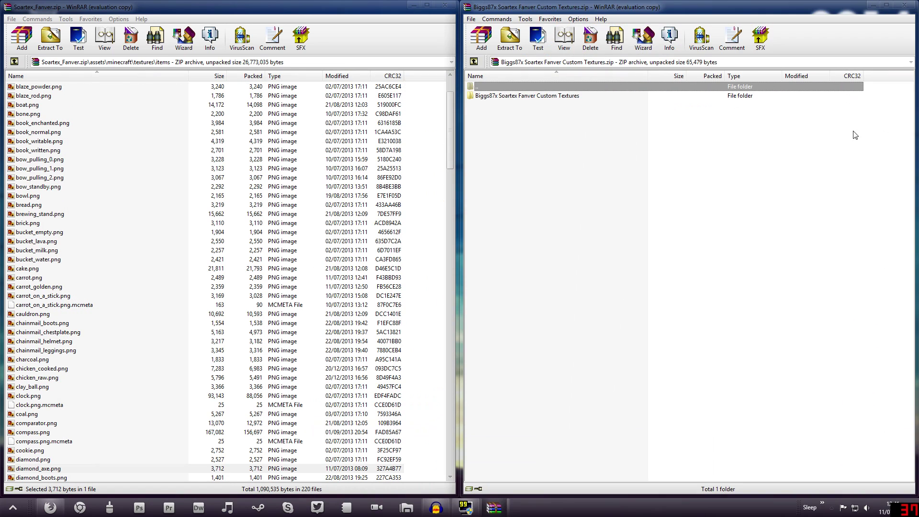
left_click(746, 254)
Step: Open the custom textures folder inside the archive and browse its files, starting from big tv.png
double_click(545, 95)
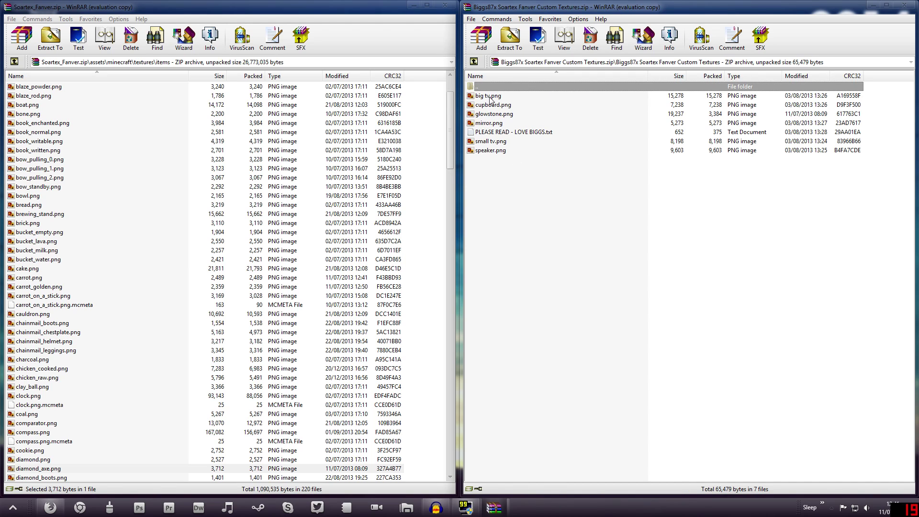
key("Down")
key("Down")
key("Down")
key("Up")
key("Up")
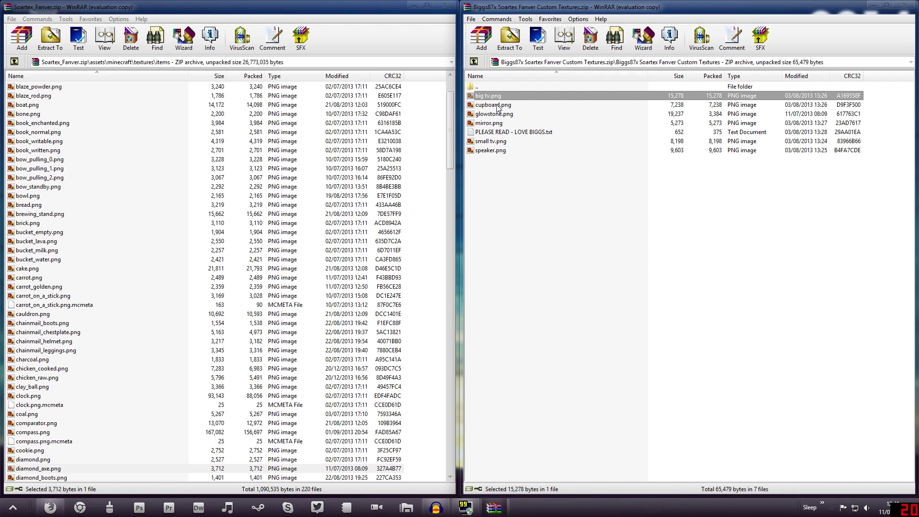
left_click_drag(502, 152, 509, 108)
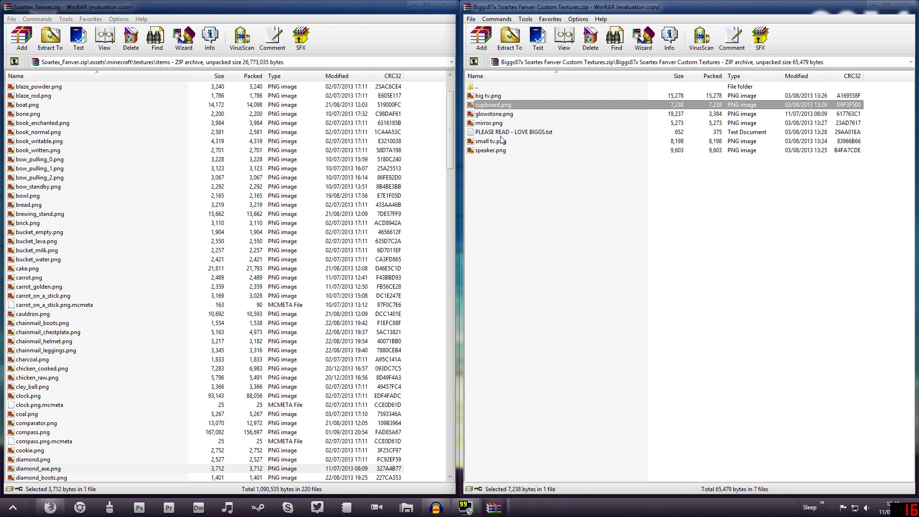
left_click(57, 136)
scroll(66, 141, "up", 3)
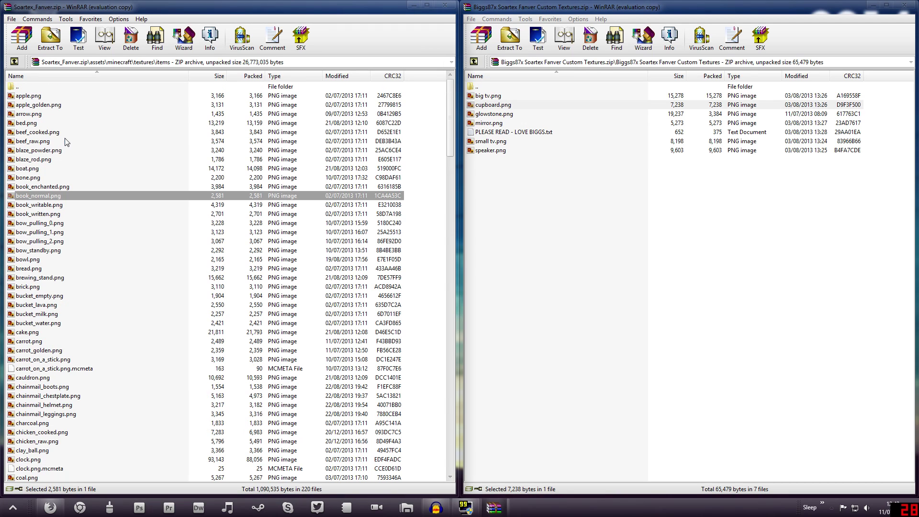
Step: Go from items to the Soartex textures/blocks folder and preview the original glowstone texture
double_click(23, 87)
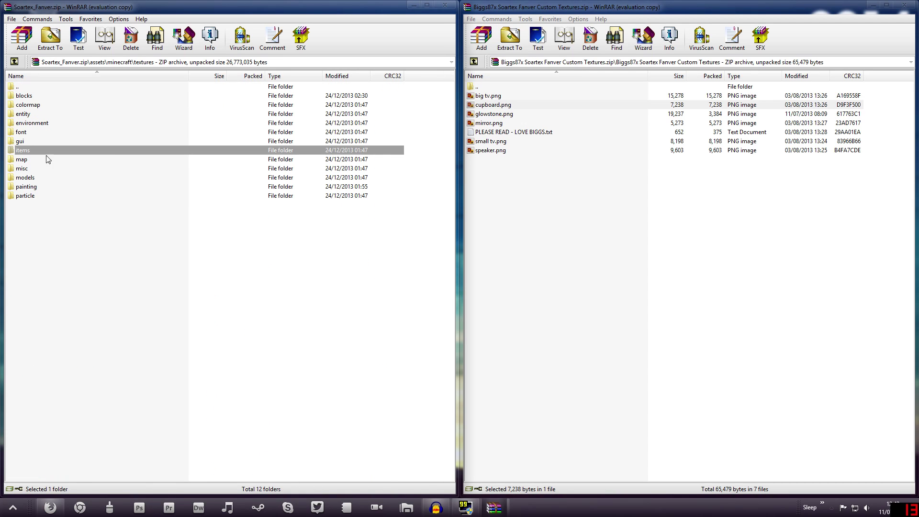
left_click(498, 115)
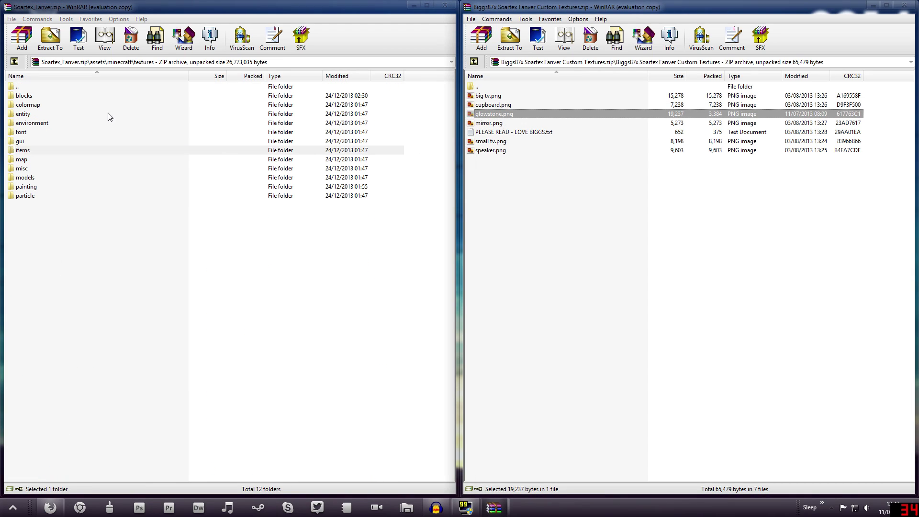
double_click(24, 96)
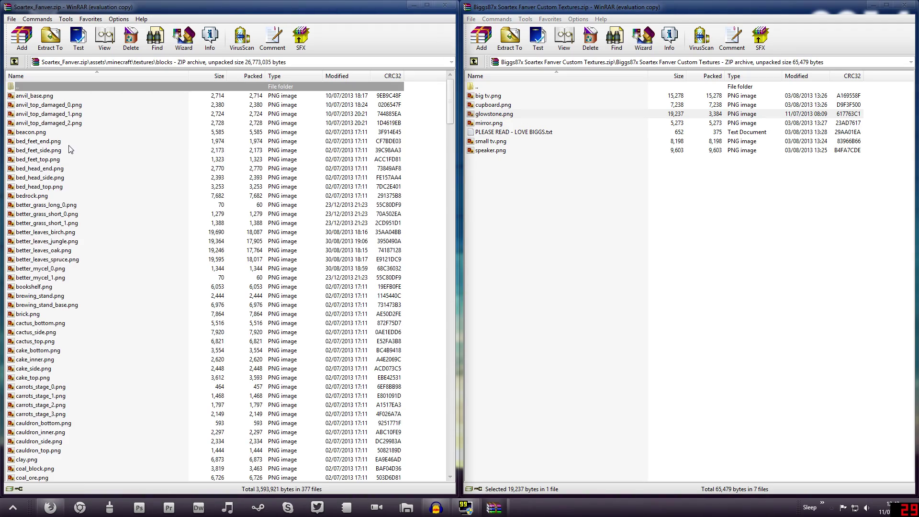
scroll(77, 182, "down", 20)
scroll(89, 211, "down", 7)
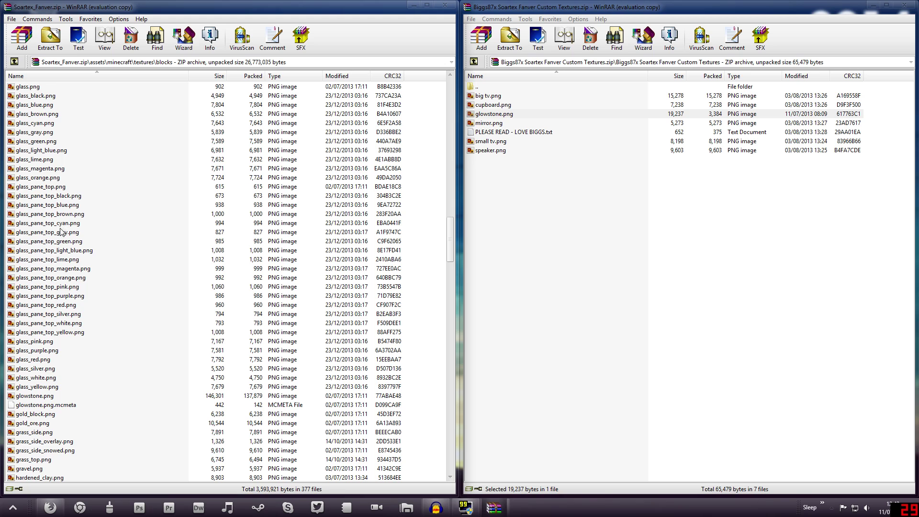
scroll(53, 396, "down", 2)
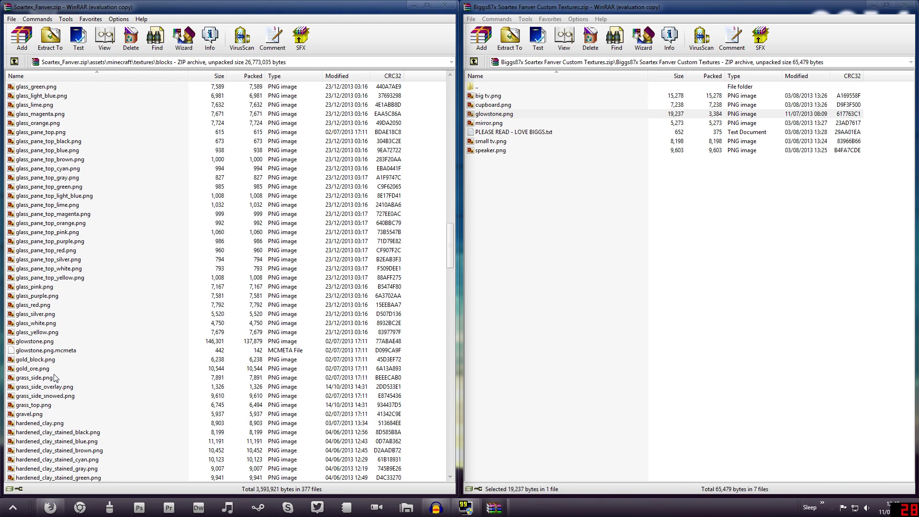
double_click(36, 341)
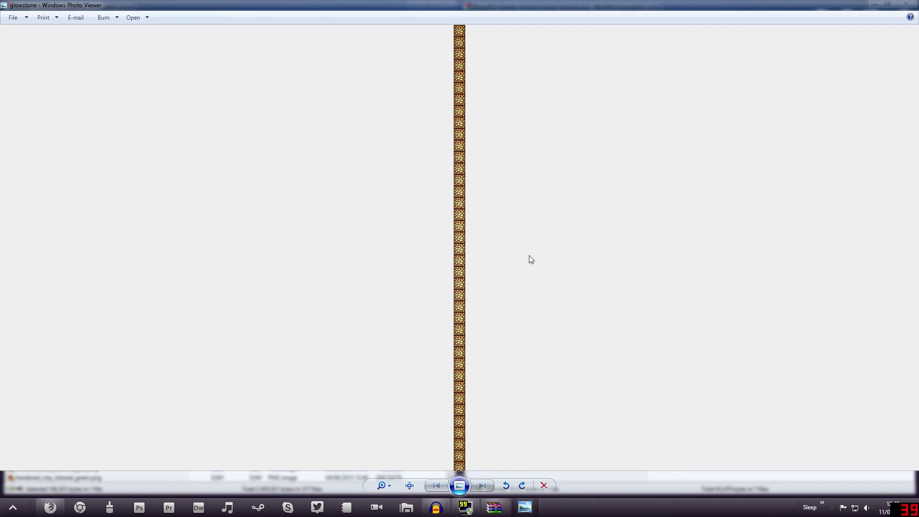
left_click(906, 3)
Step: Drag the custom glowstone.png into the Soartex blocks folder, cancelling an accidental rename
left_click(507, 118)
key("F2")
left_click(553, 200)
left_click_drag(493, 114, 217, 354)
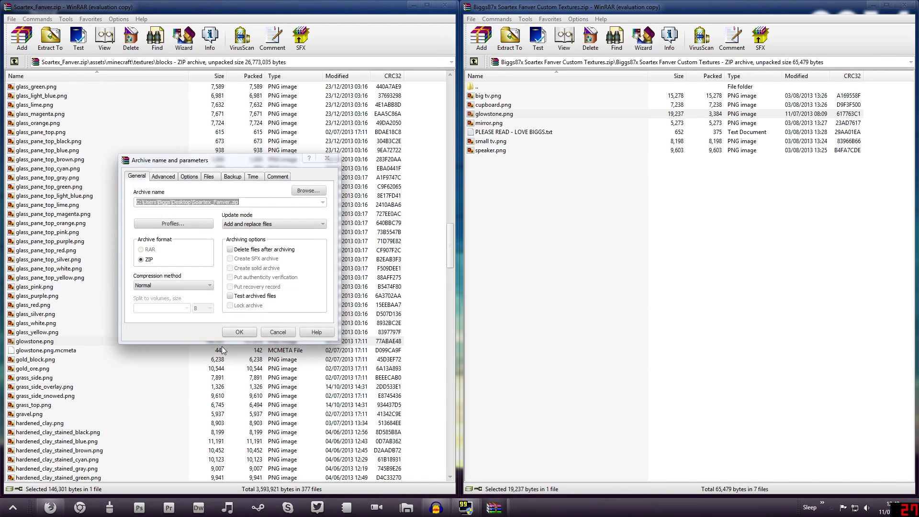
Step: Replace the original glowstone.png with the custom one and delete glowstone.png.mcmeta from blocks
left_click(238, 332)
scroll(185, 323, "down", 5)
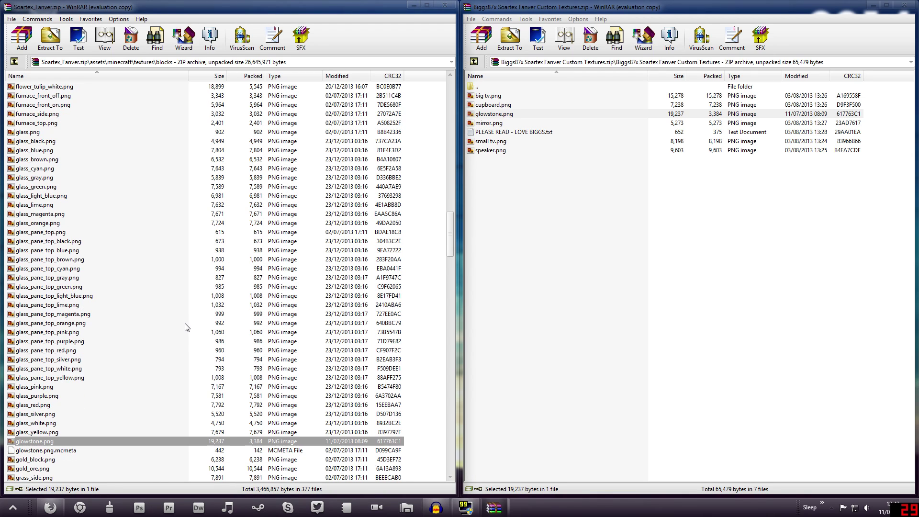
left_click(65, 343)
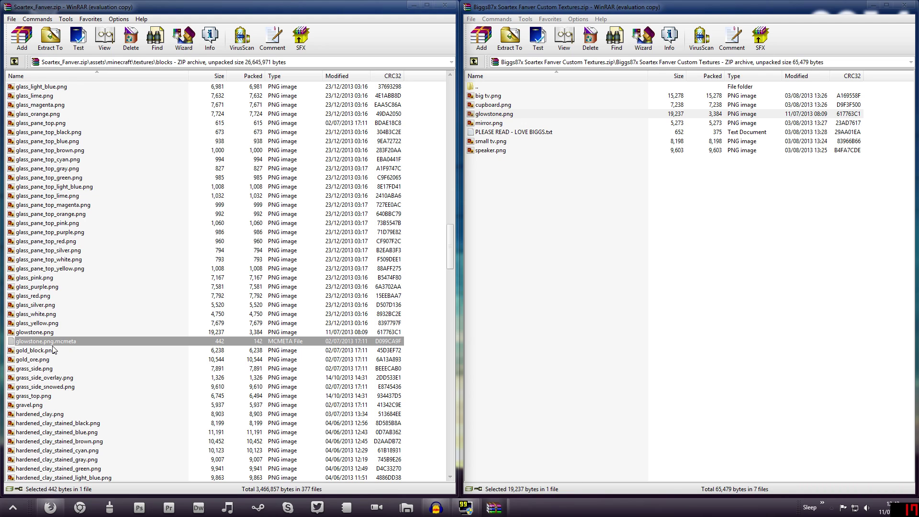
key("Delete")
key("Return")
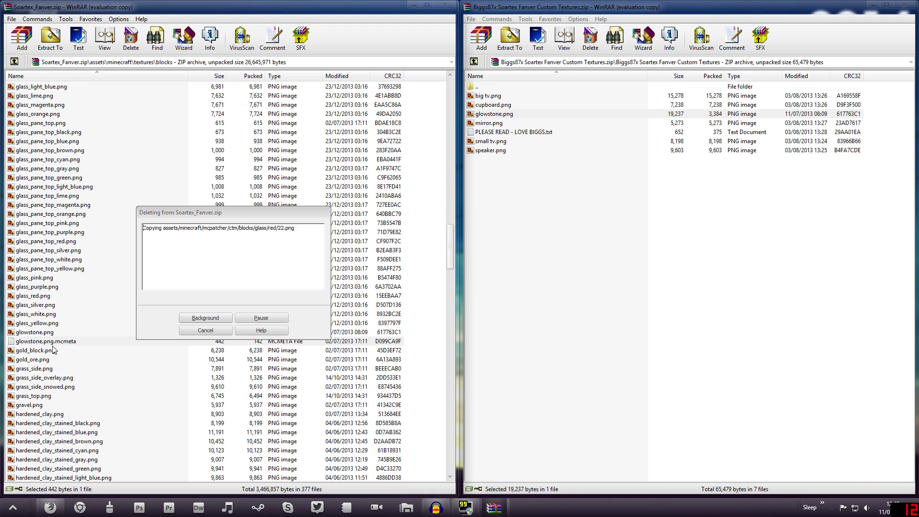